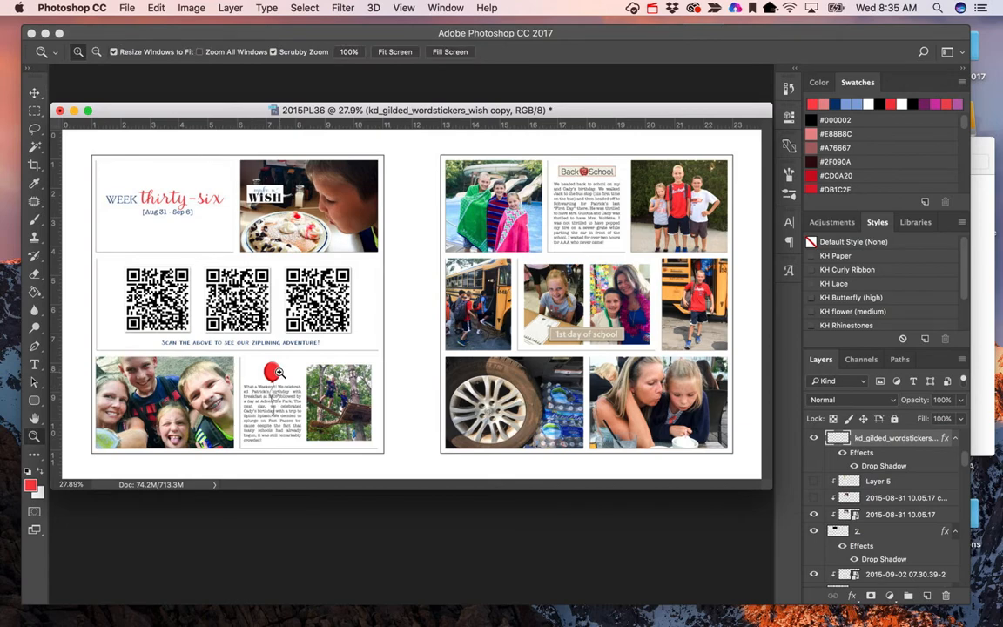
# Hide both existing balloon stamp layers, the red styled copy and the black original, over the birthday weekend journaling card
pyautogui.click(277, 372)
pyautogui.click(411, 378)
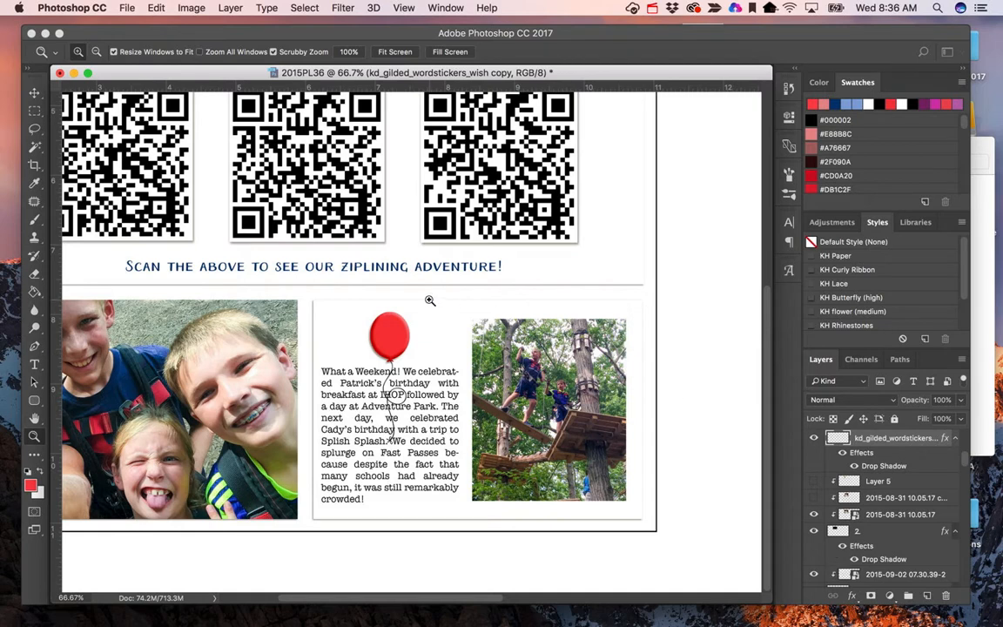
pyautogui.press('v')
pyautogui.click(383, 338)
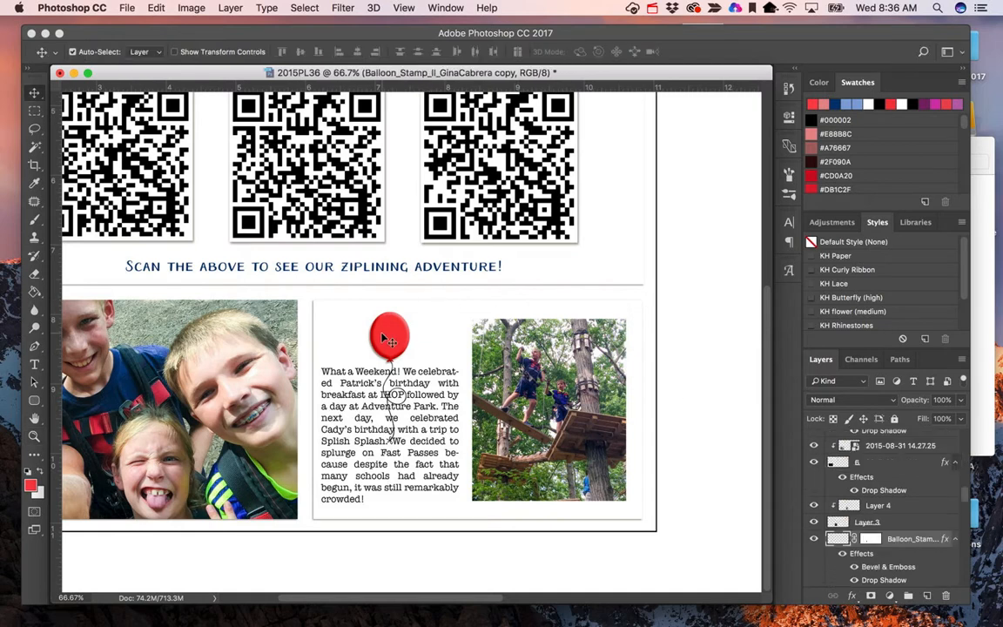
pyautogui.click(814, 538)
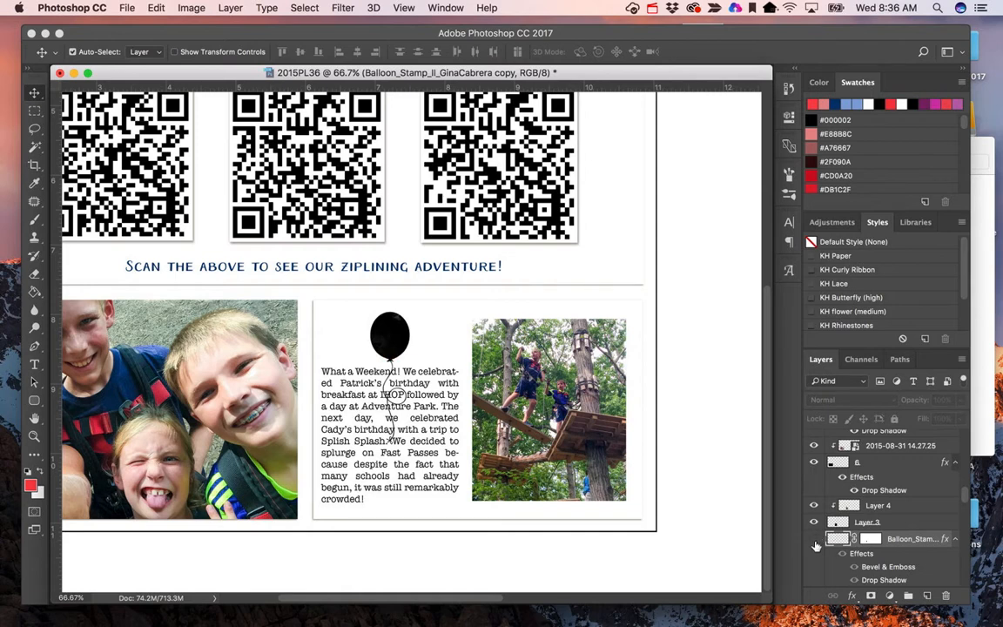
pyautogui.scroll(-3, 815, 544)
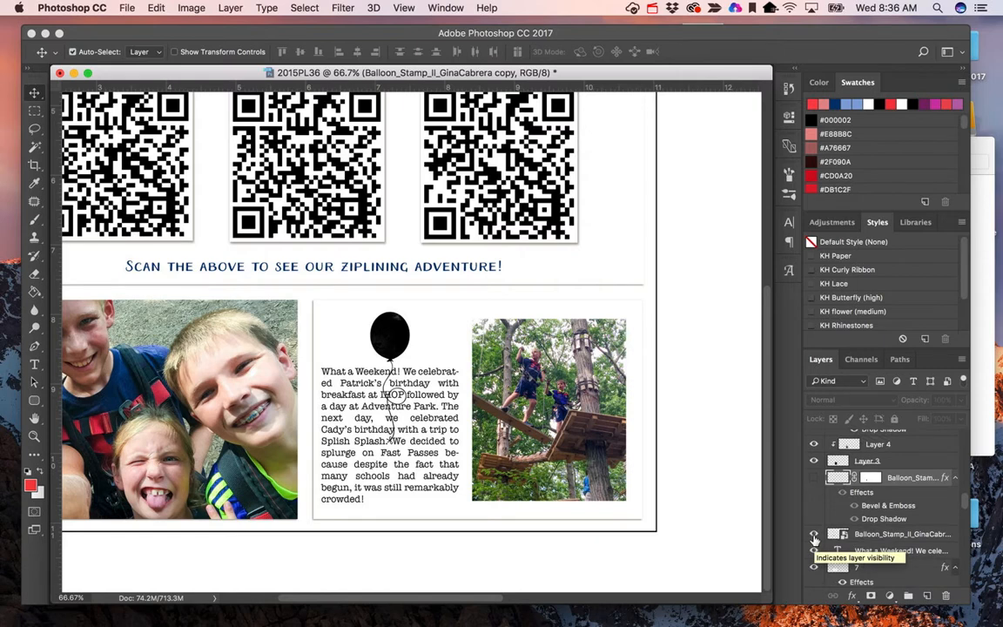
pyautogui.click(814, 535)
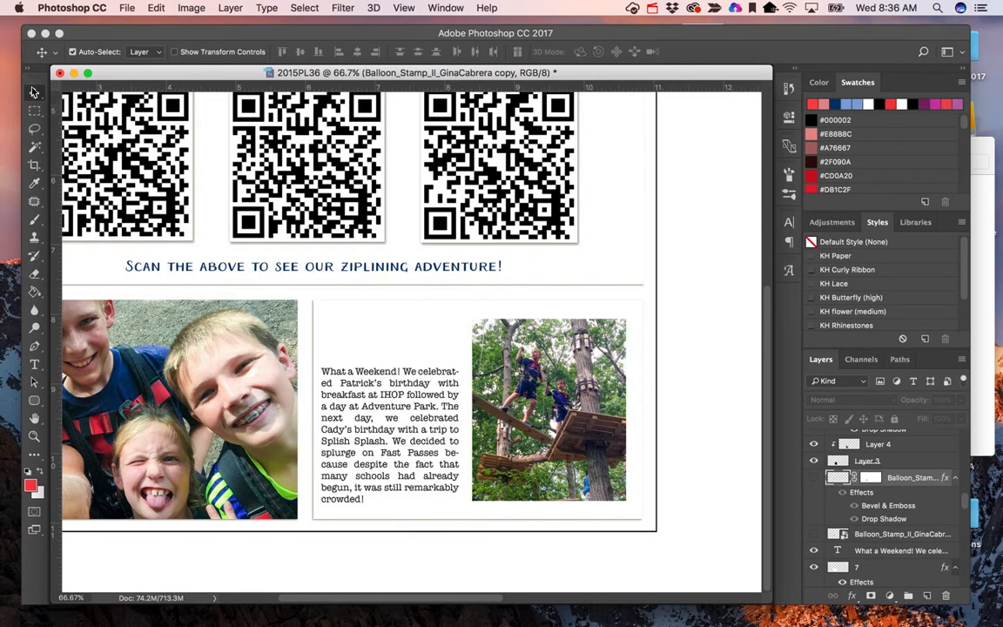
# Switch to Finder and search the whole Mac for "birthday"
pyautogui.moveTo(2, 100)
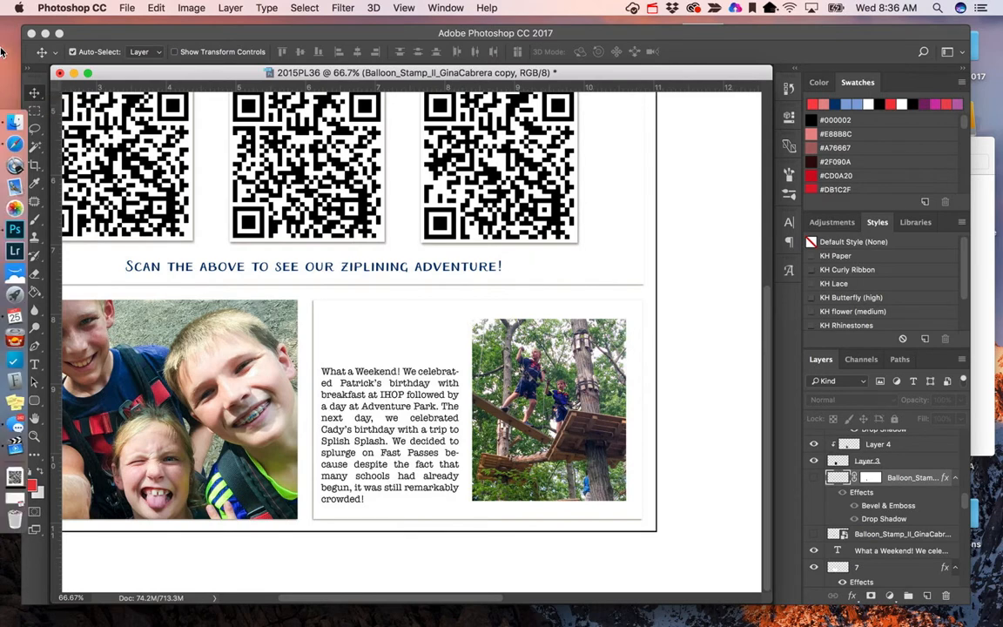
pyautogui.click(15, 123)
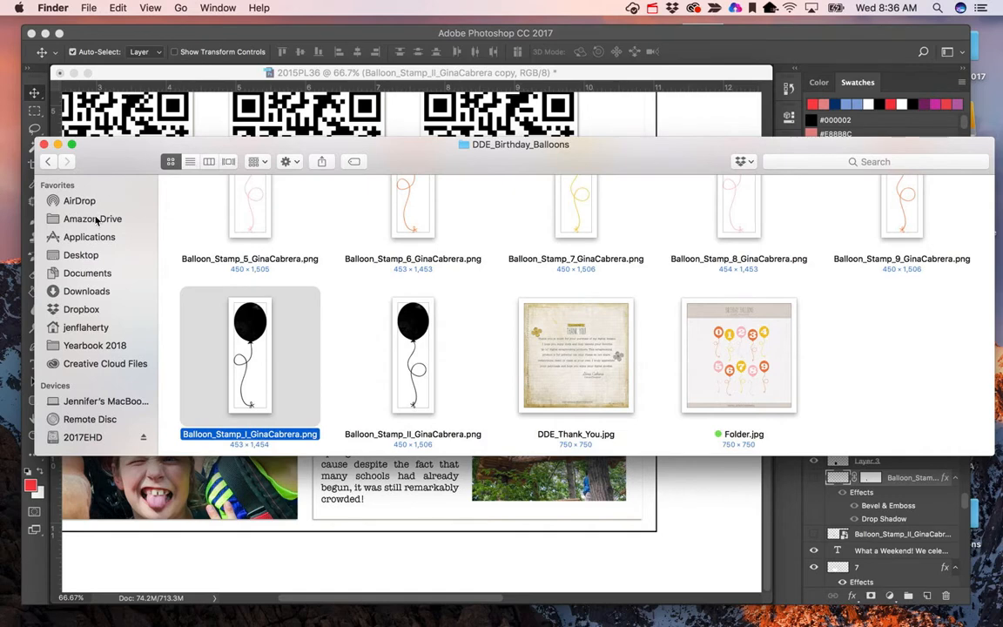
pyautogui.click(92, 402)
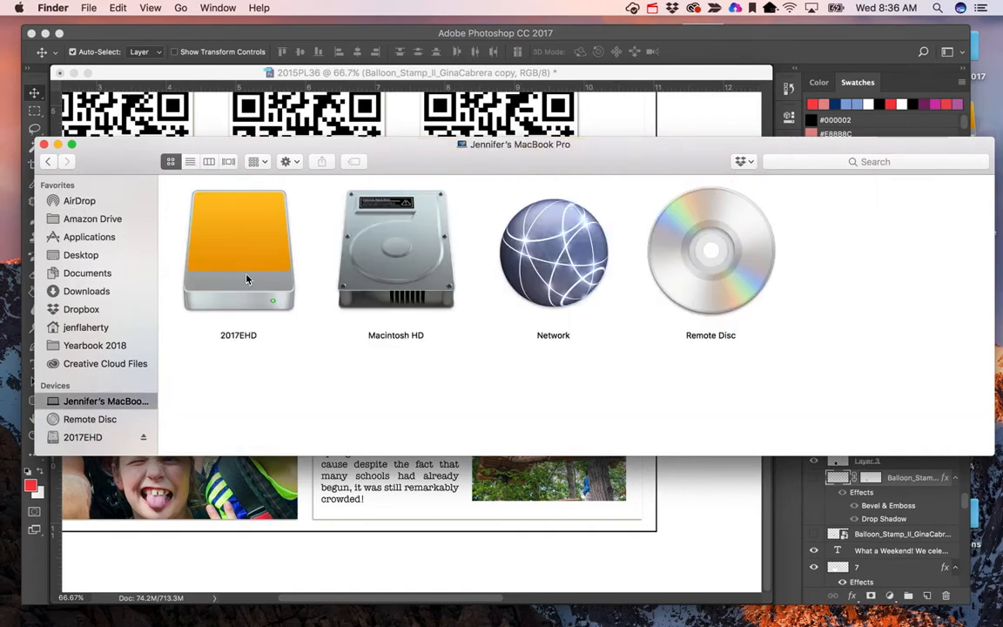
pyautogui.click(799, 161)
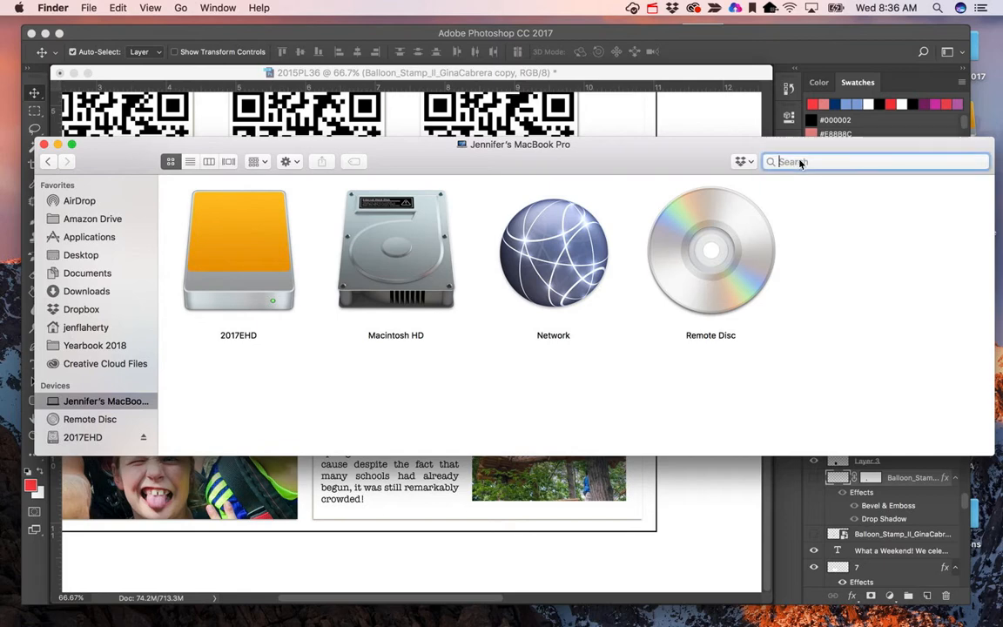
pyautogui.write('birthday')
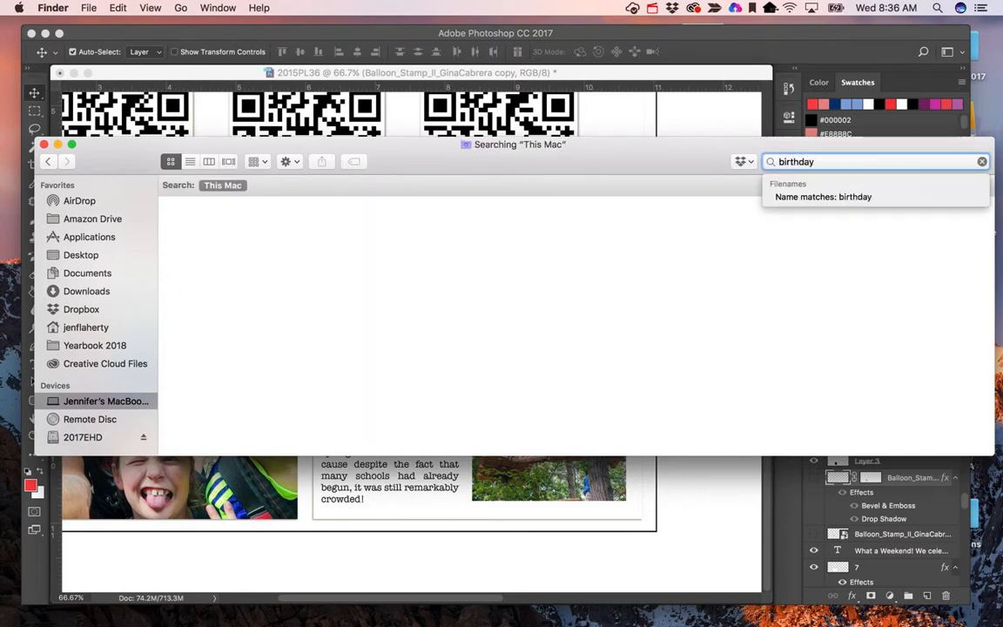
pyautogui.press('Return')
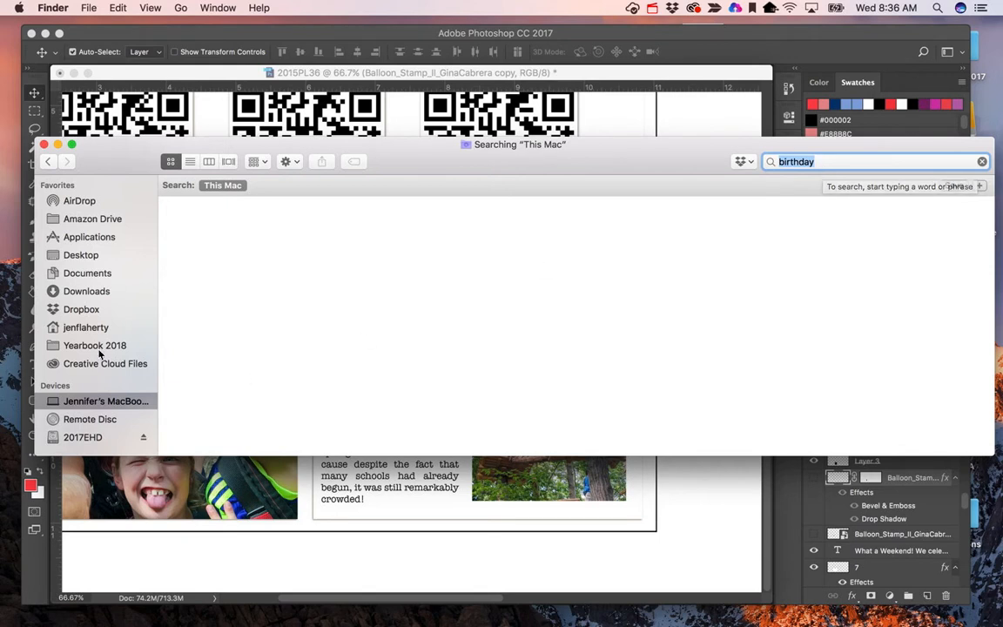
pyautogui.scroll(-1, 100, 363)
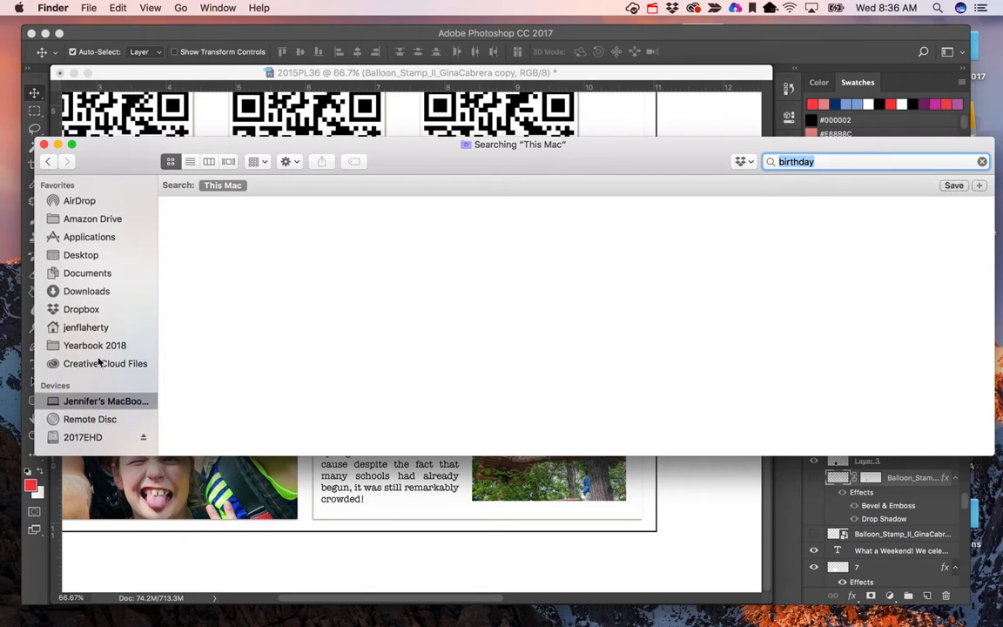
# Search the #Scrapbook Supplies folder on the 2017EHD drive for "birthday" and open the DDE_Birthday_Balloons folder
pyautogui.click(85, 439)
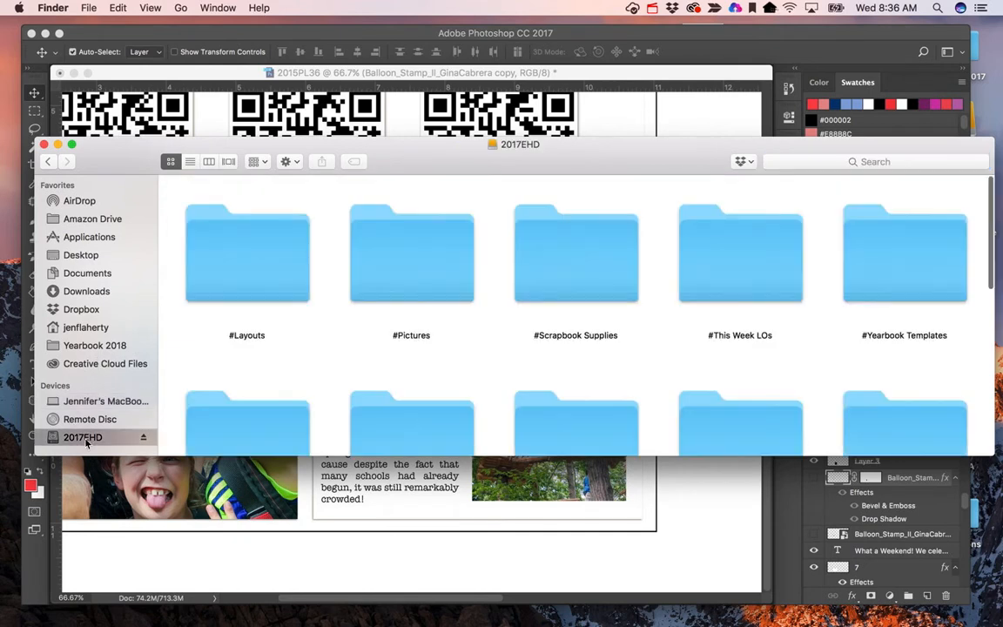
pyautogui.doubleClick(575, 265)
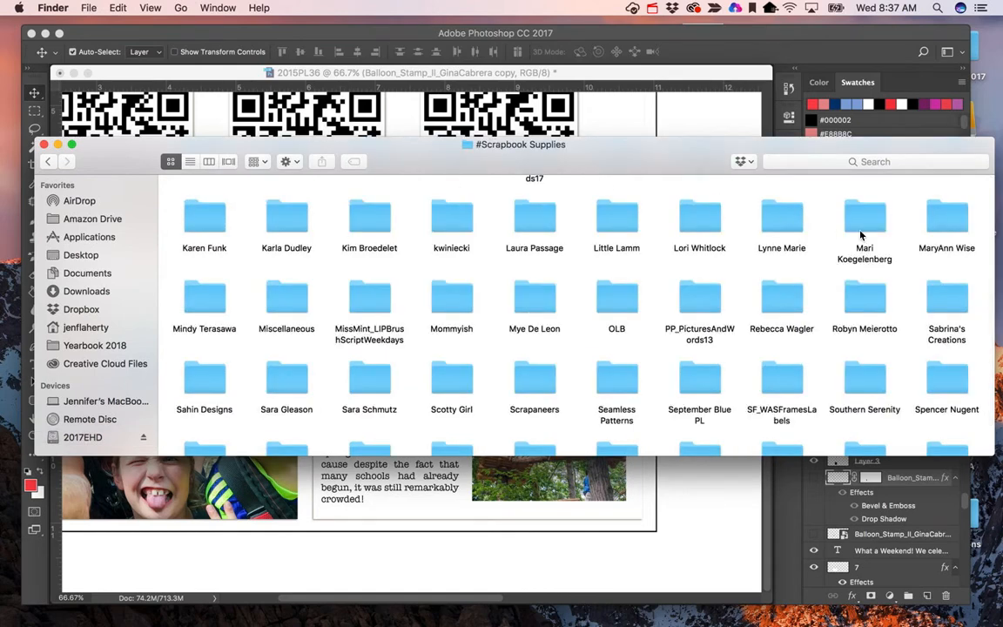
pyautogui.click(819, 161)
pyautogui.write('b')
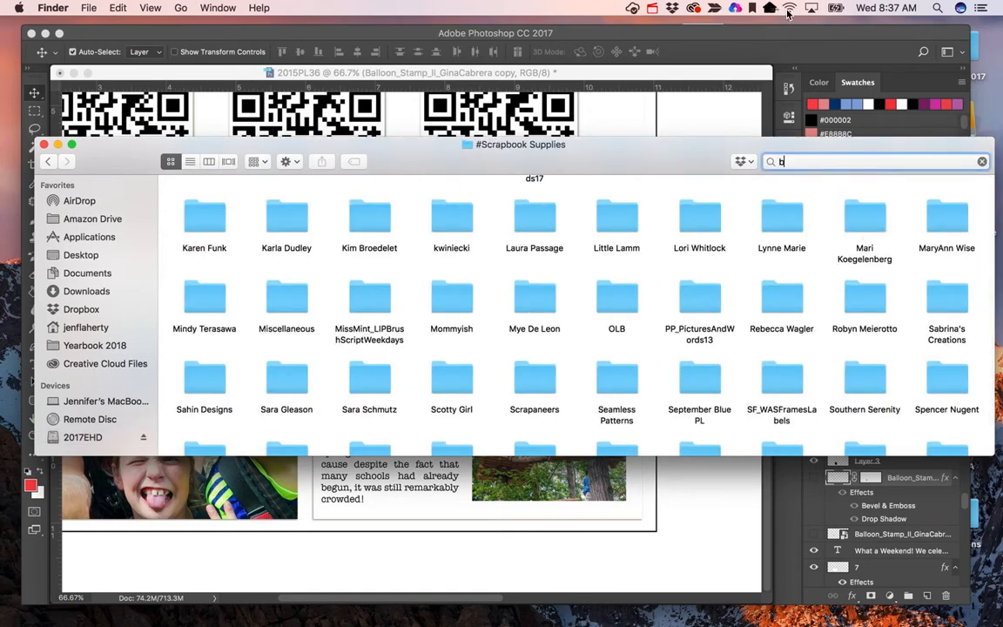
pyautogui.write('irthdat')
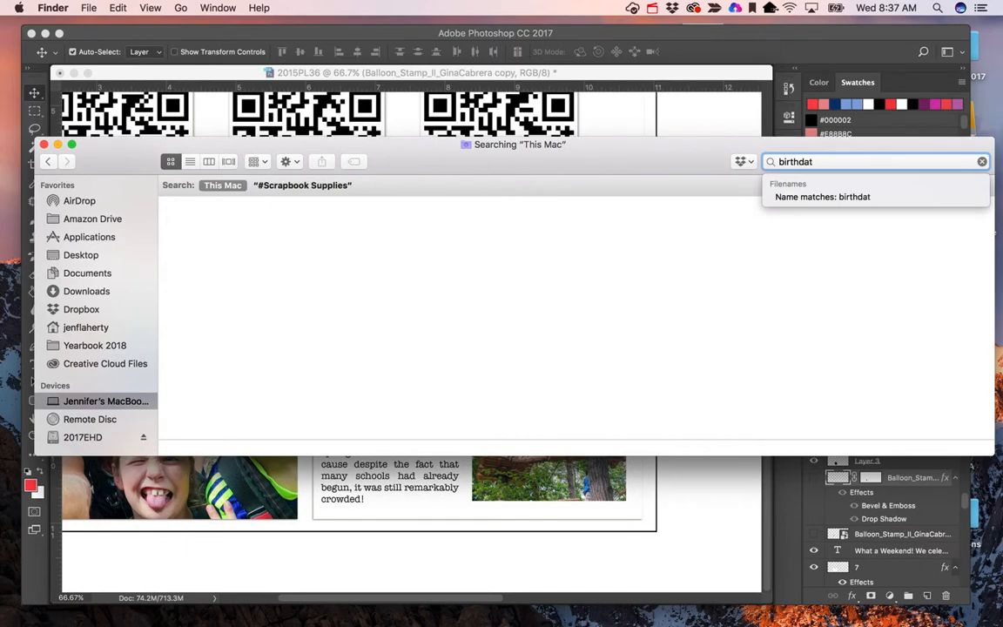
pyautogui.press('BackSpace')
pyautogui.write('y')
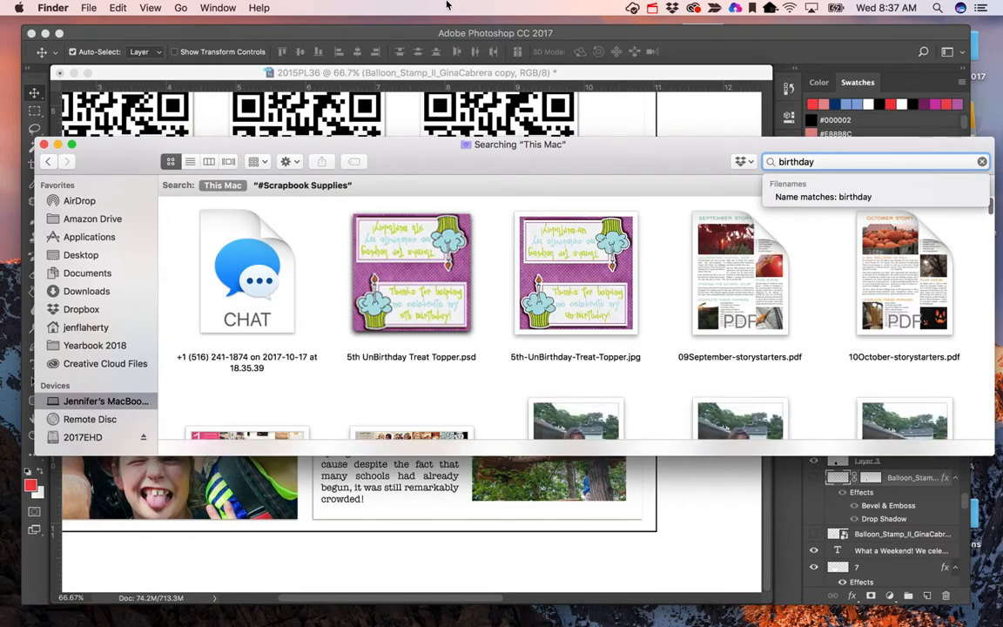
pyautogui.click(298, 186)
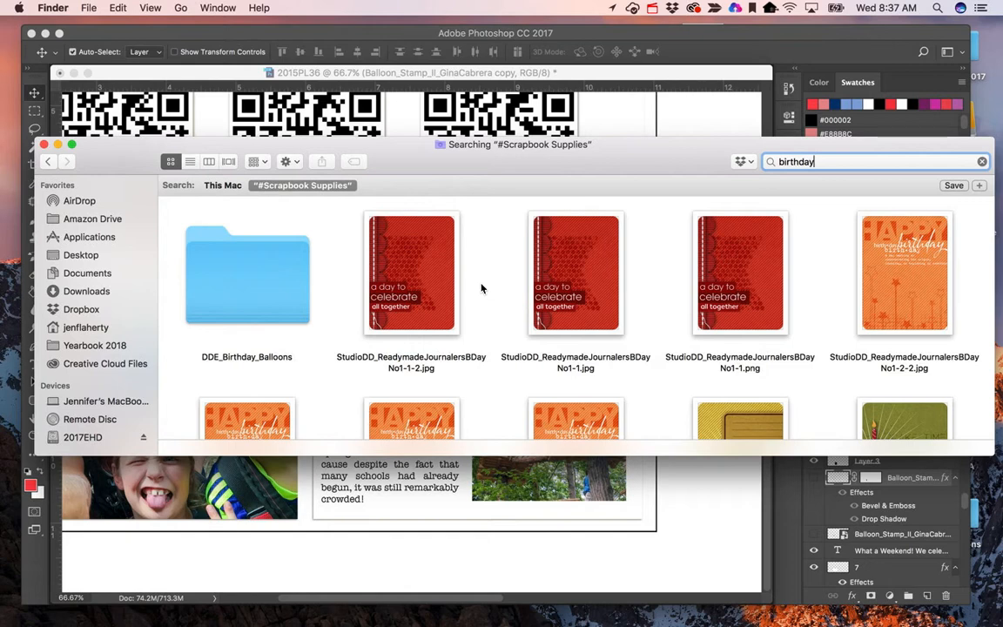
pyautogui.doubleClick(263, 298)
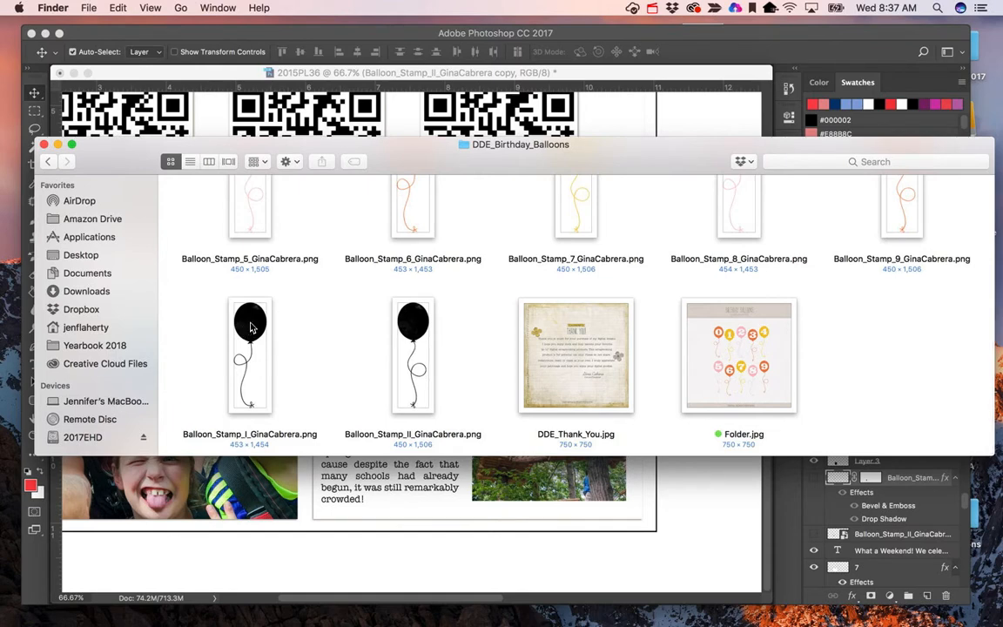
# Place the Balloon_Stamp_I image in the Photoshop layout, scaled to about 38%, with the balloon above the journaling text and its string over it
pyautogui.click(250, 326)
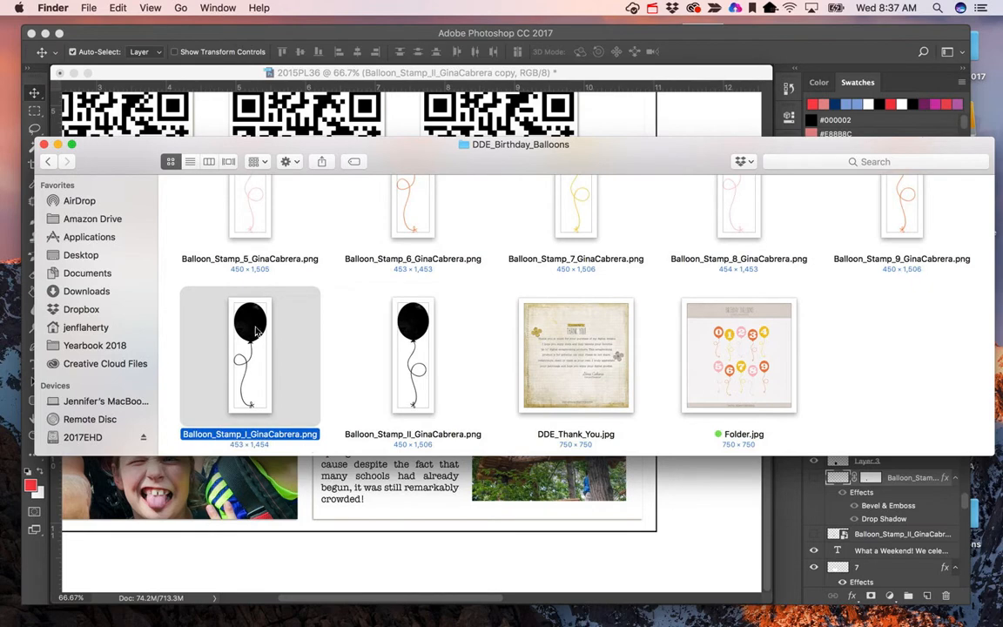
pyautogui.moveTo(255, 331); pyautogui.dragTo(383, 487)
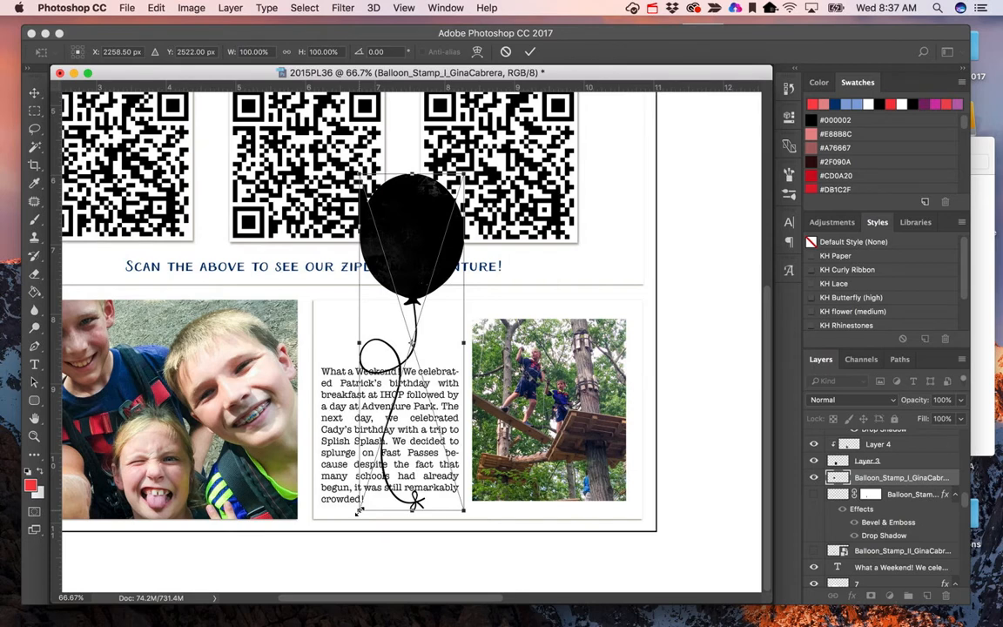
pyautogui.moveTo(358, 512); pyautogui.dragTo(389, 411)
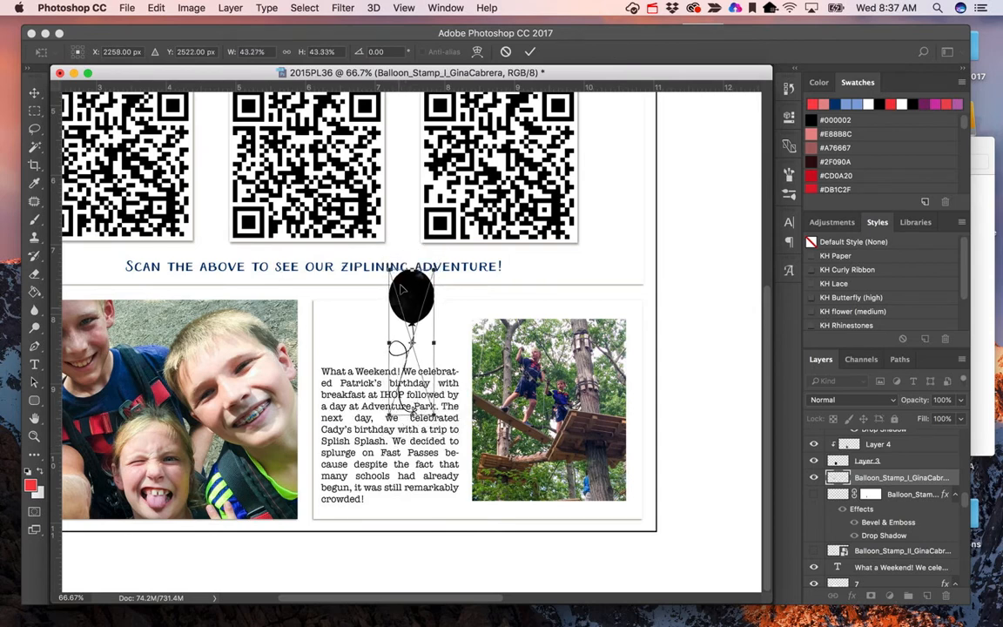
pyautogui.moveTo(415, 289); pyautogui.dragTo(389, 329)
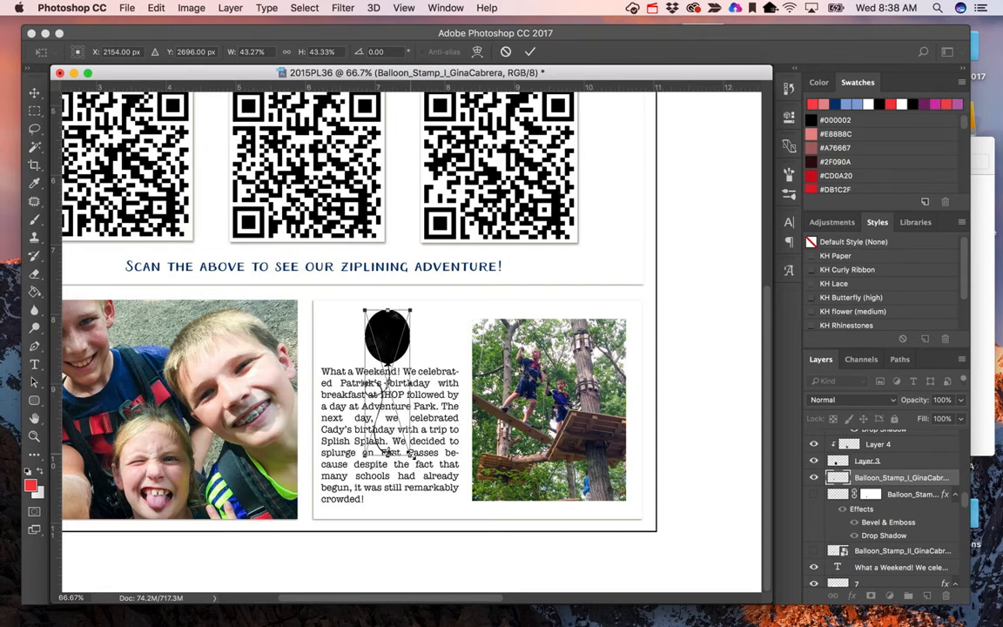
pyautogui.moveTo(408, 452); pyautogui.dragTo(406, 444)
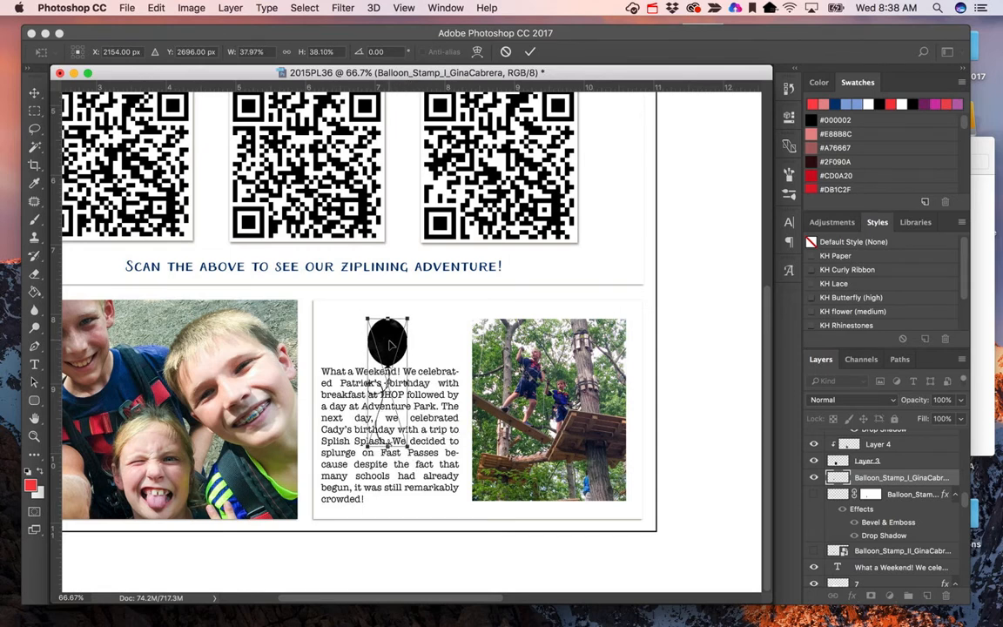
pyautogui.moveTo(390, 346); pyautogui.dragTo(391, 335)
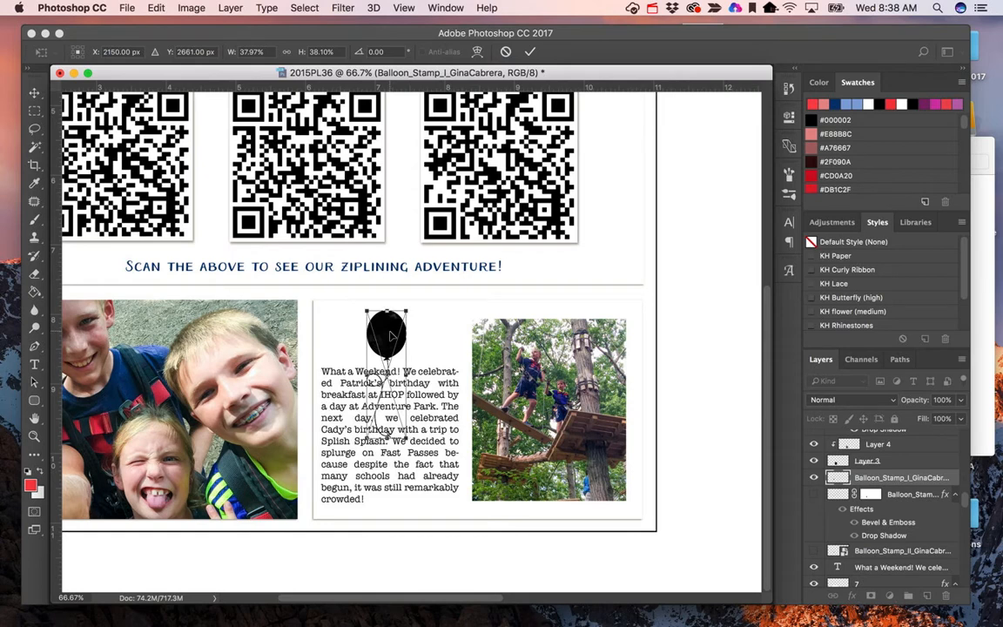
pyautogui.press('Return')
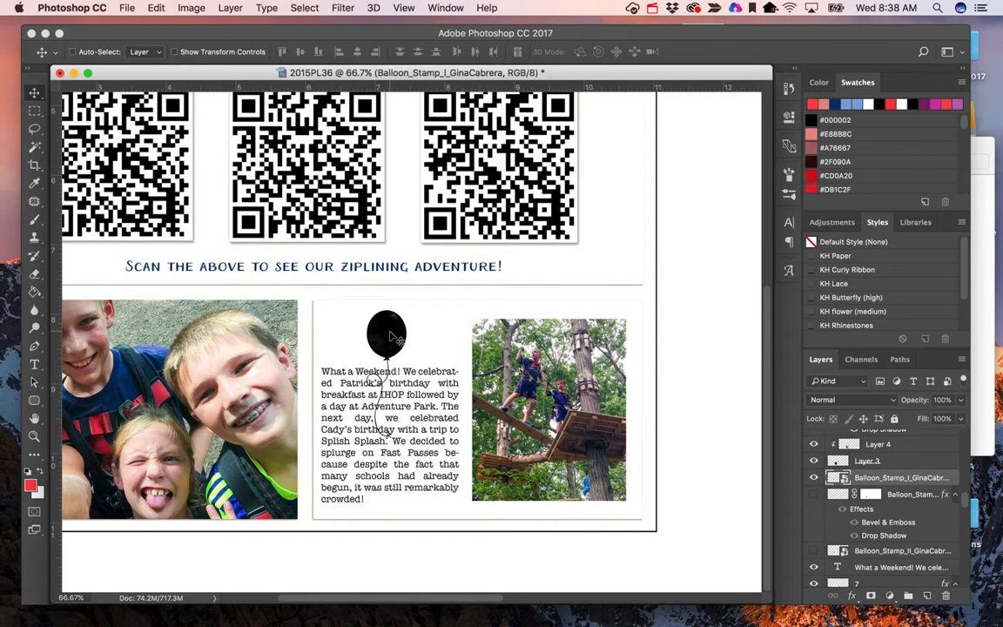
# Rasterize the placed balloon stamp layer and duplicate it
pyautogui.press('super+j')
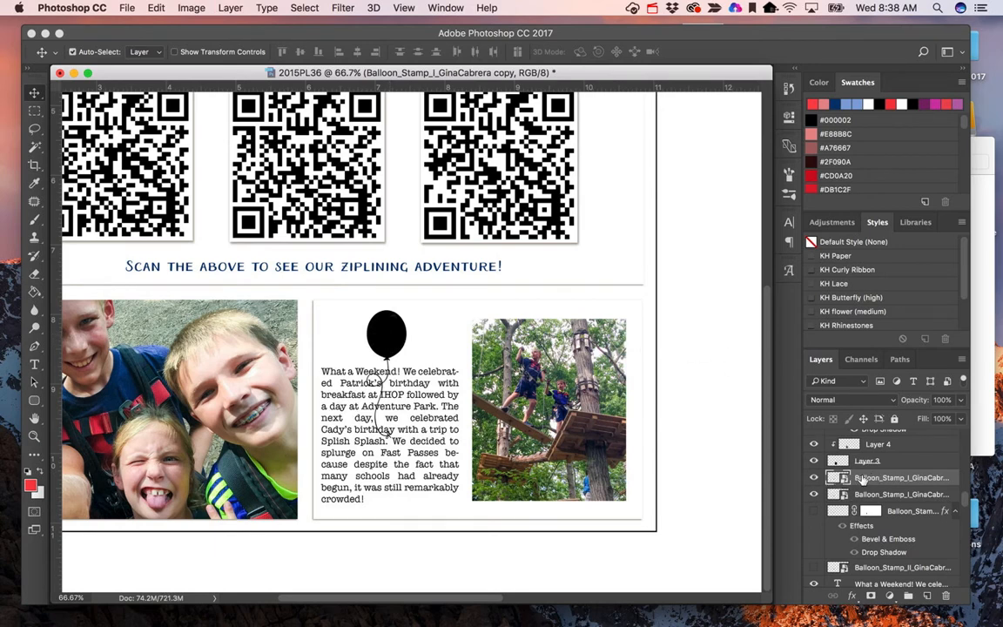
pyautogui.press('super+z')
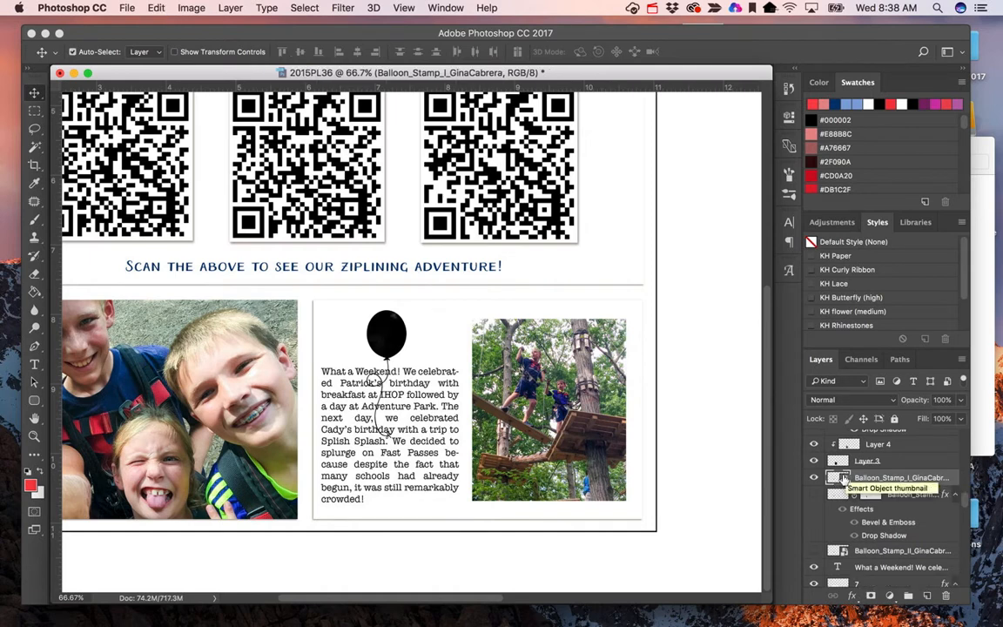
pyautogui.rightClick(876, 479)
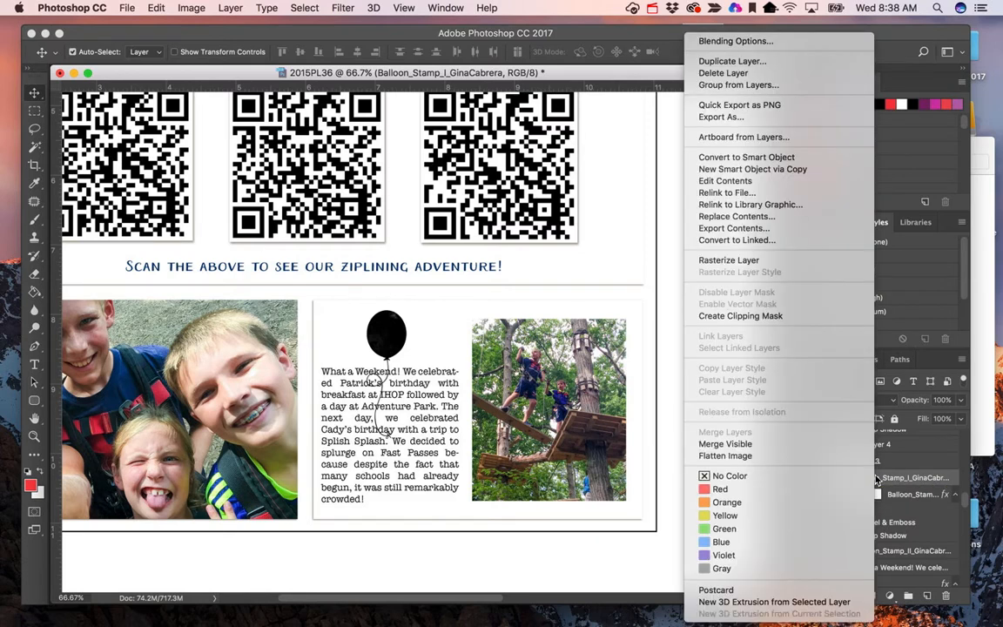
pyautogui.click(744, 261)
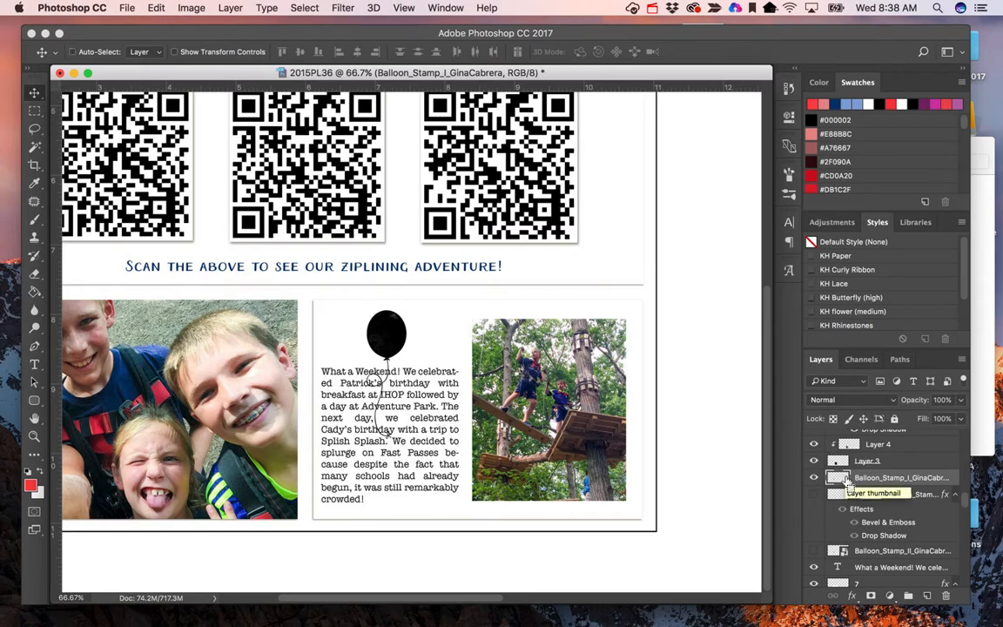
pyautogui.press('super+j')
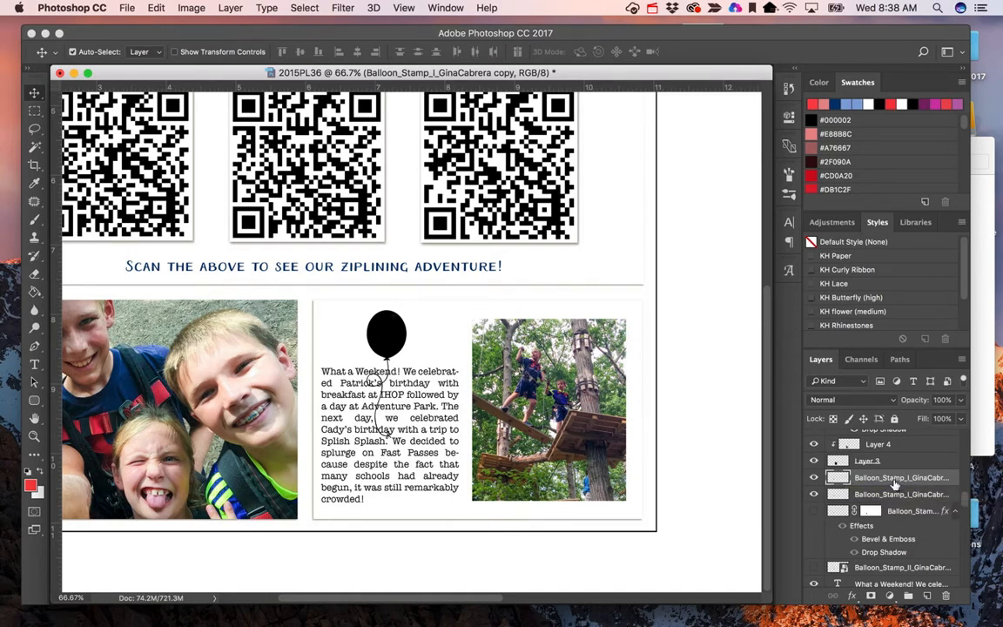
# Add a layer mask to the duplicate balloon stamp layer and set up a hard round brush at 150 px
pyautogui.click(871, 596)
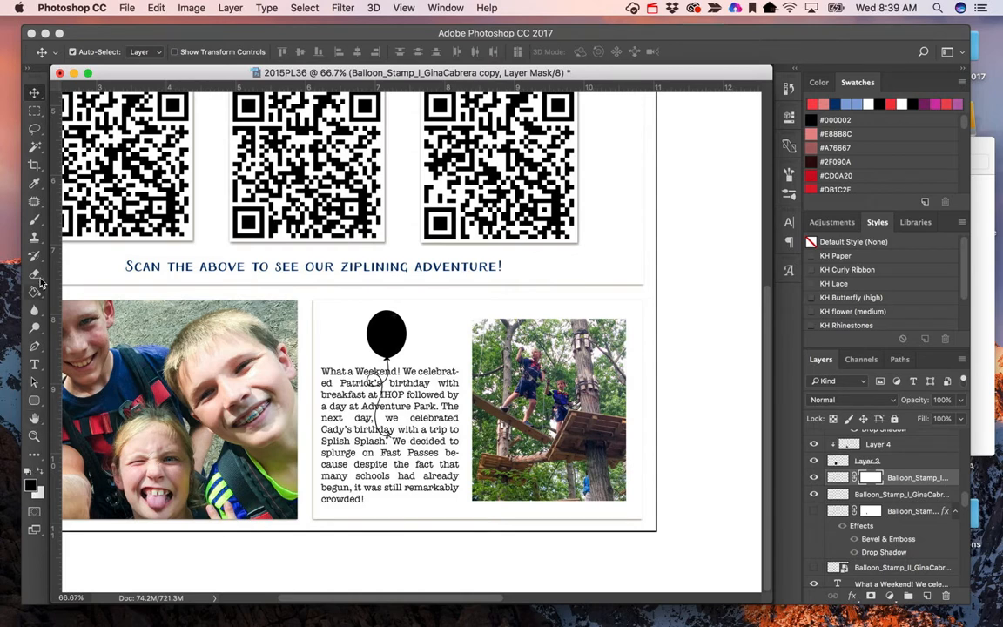
pyautogui.click(35, 223)
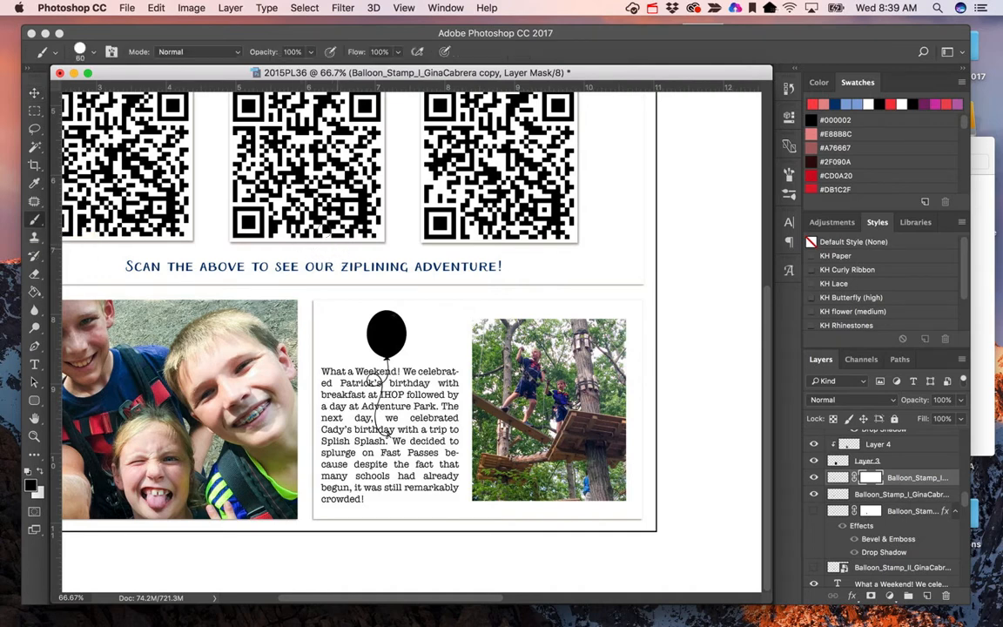
pyautogui.click(95, 55)
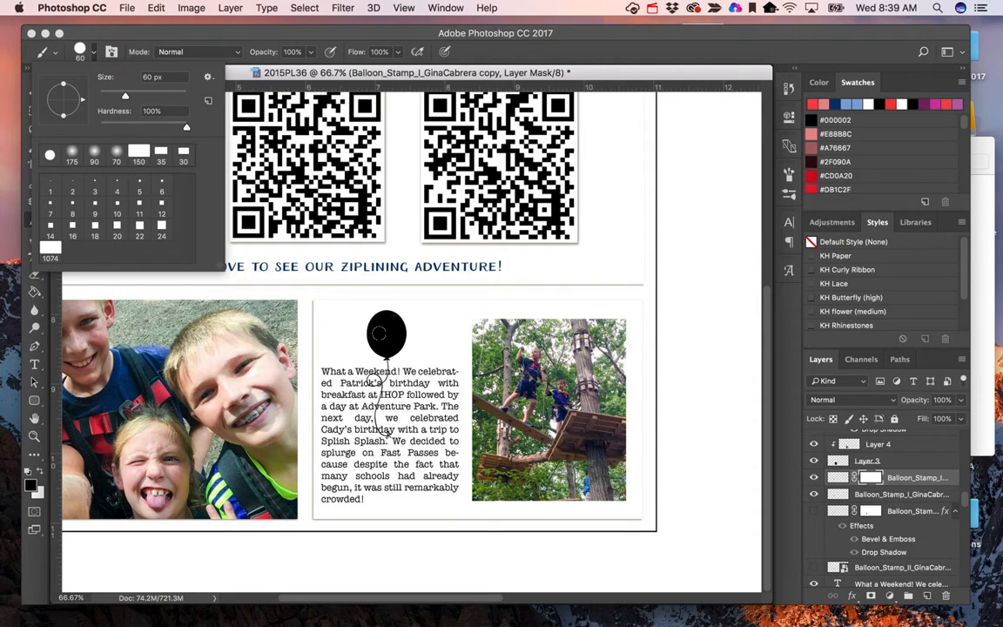
pyautogui.click(362, 331)
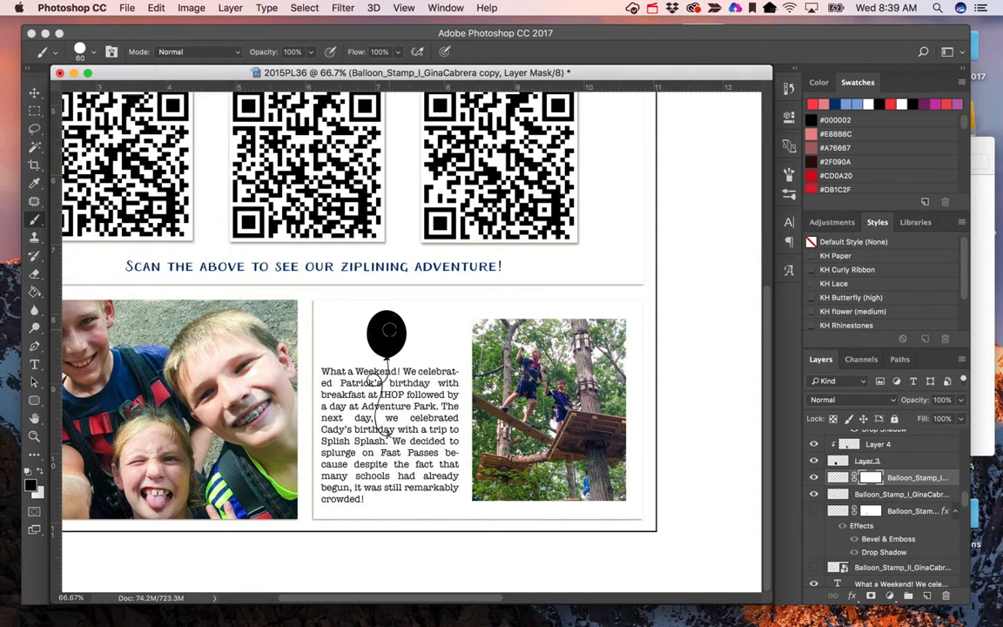
pyautogui.press(']')
pyautogui.press(']')
pyautogui.press(']')
pyautogui.press(']')
pyautogui.press(']')
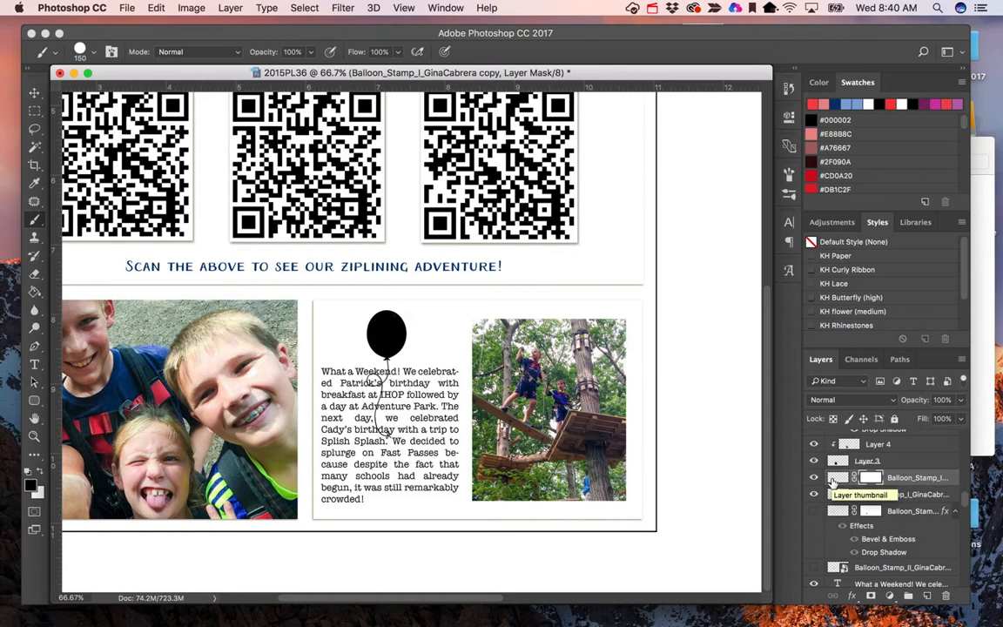
# Target the duplicate balloon layer's image and sample the red (#ff4046) of the "thirty-six" title lettering as the foreground color
pyautogui.click(834, 480)
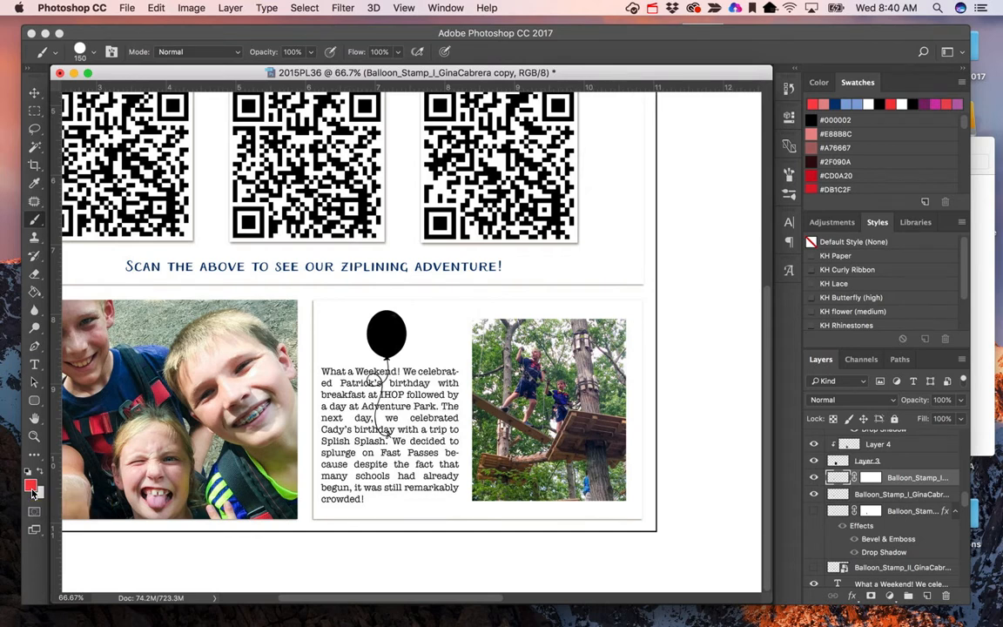
pyautogui.press('d')
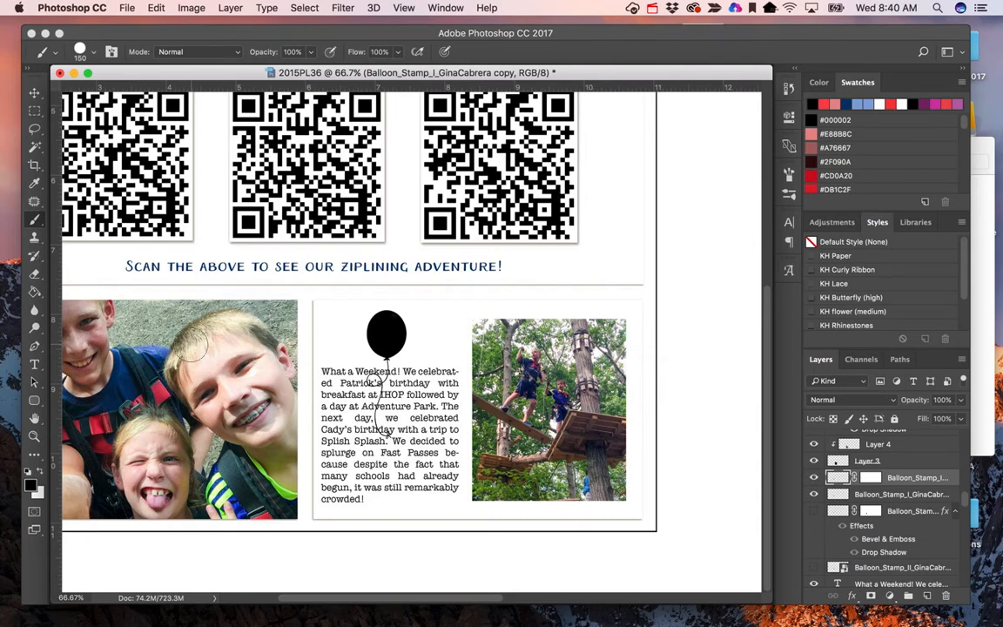
pyautogui.hscroll(-5, 188, 346)
pyautogui.scroll(3, 189, 346)
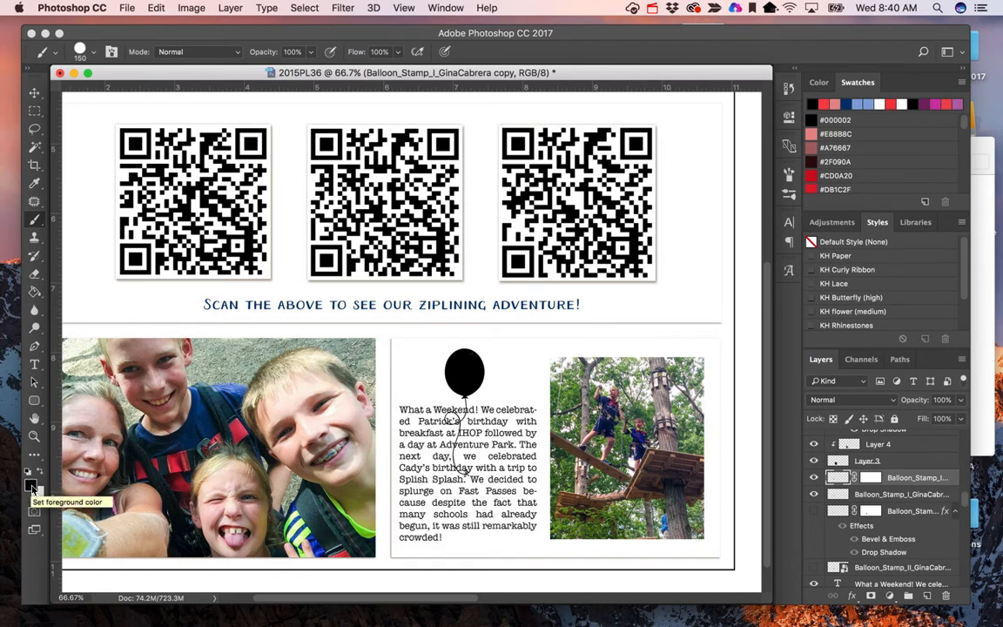
pyautogui.click(32, 487)
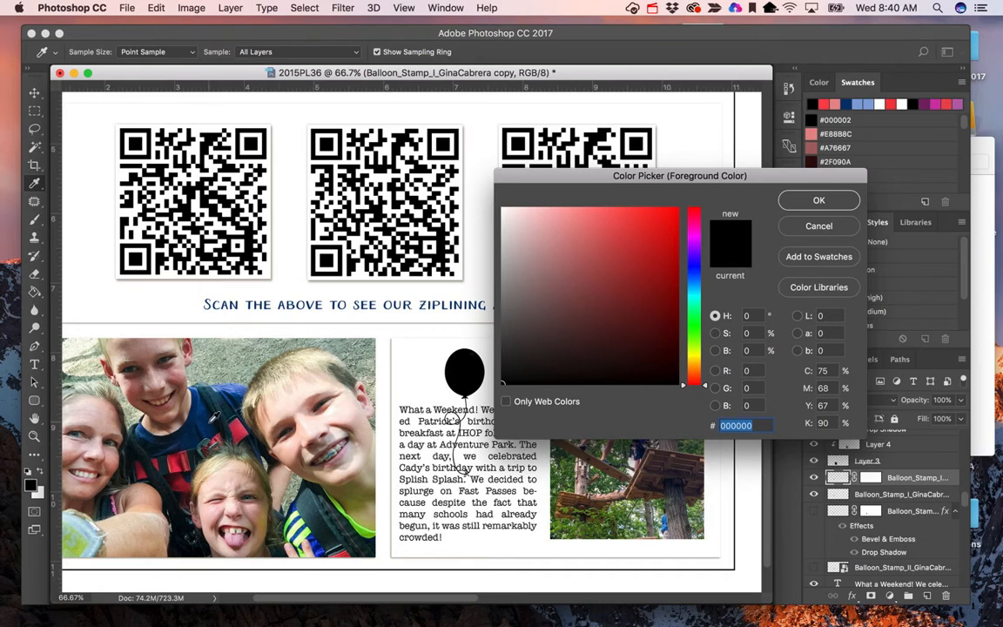
pyautogui.click(207, 415)
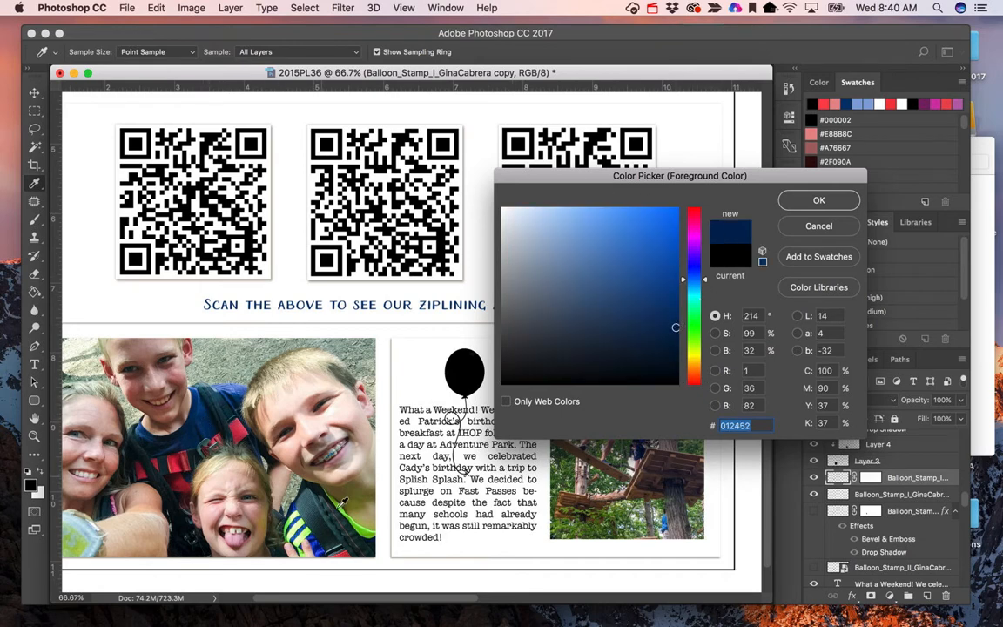
pyautogui.click(307, 542)
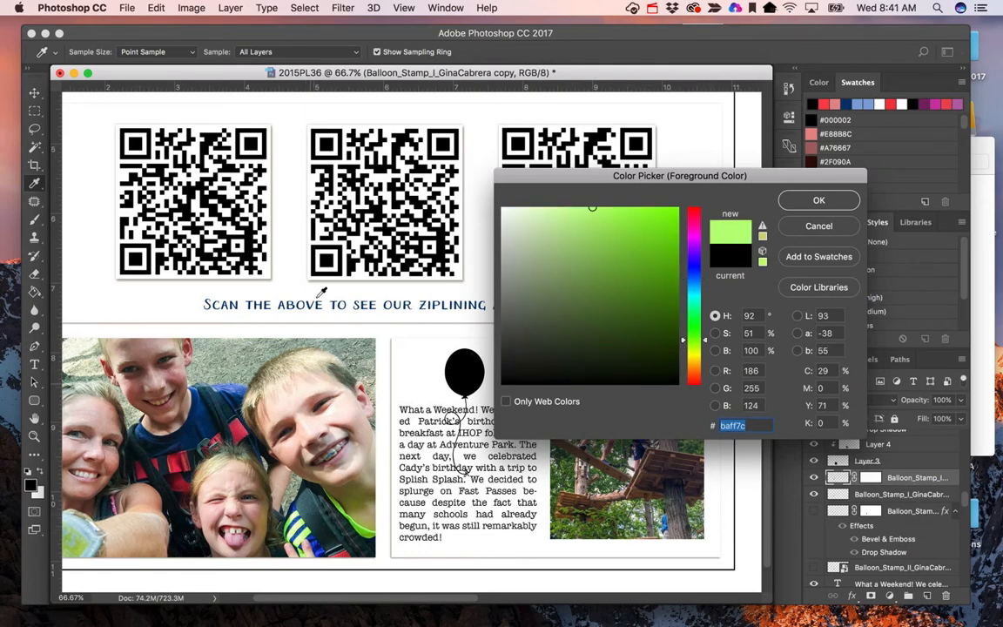
pyautogui.scroll(10, 322, 278)
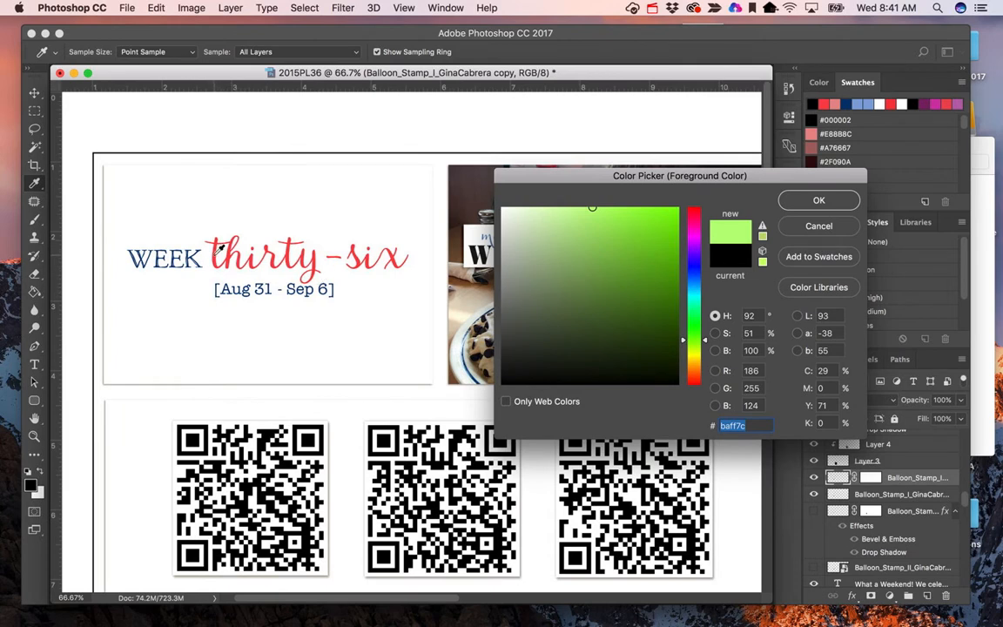
pyautogui.click(220, 248)
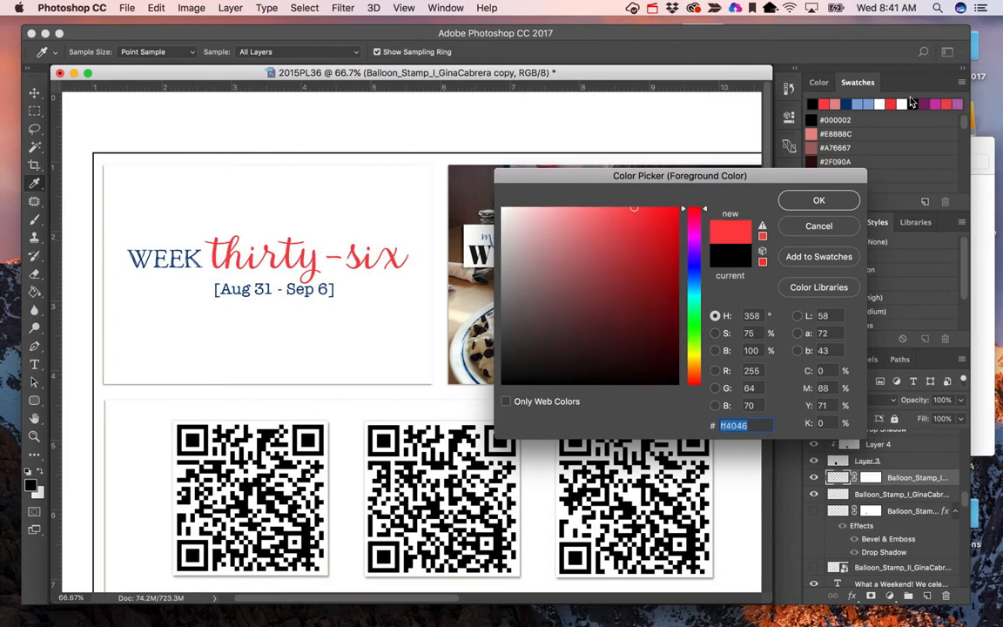
pyautogui.click(806, 205)
pyautogui.press('b')
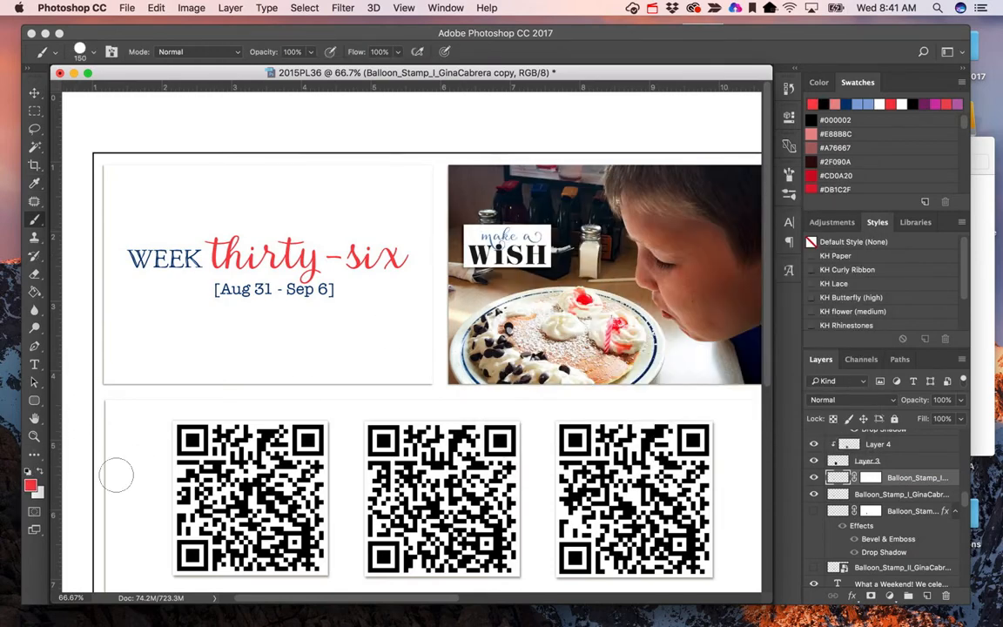
# Fill the duplicate balloon stamp with the red foreground color using the Paint Bucket
pyautogui.scroll(-5, 368, 538)
pyautogui.hscroll(5, 367, 537)
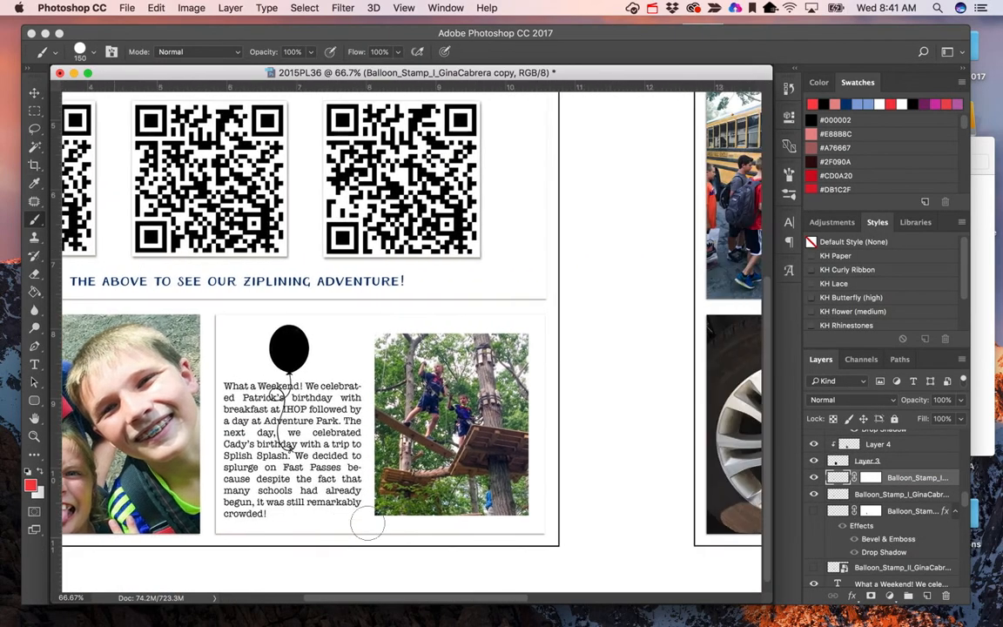
pyautogui.hscroll(-3, 367, 523)
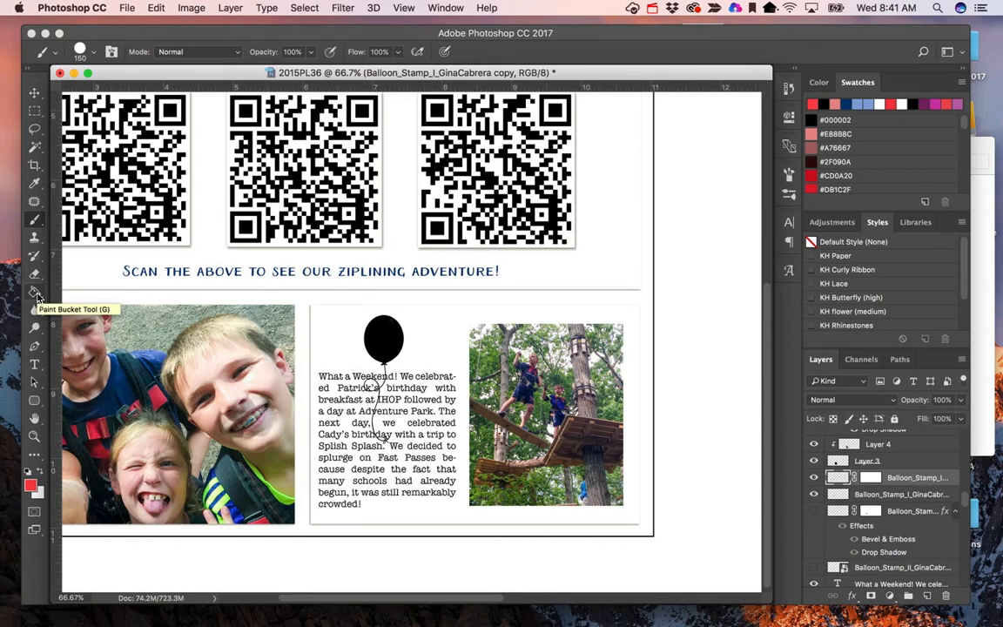
pyautogui.click(37, 296)
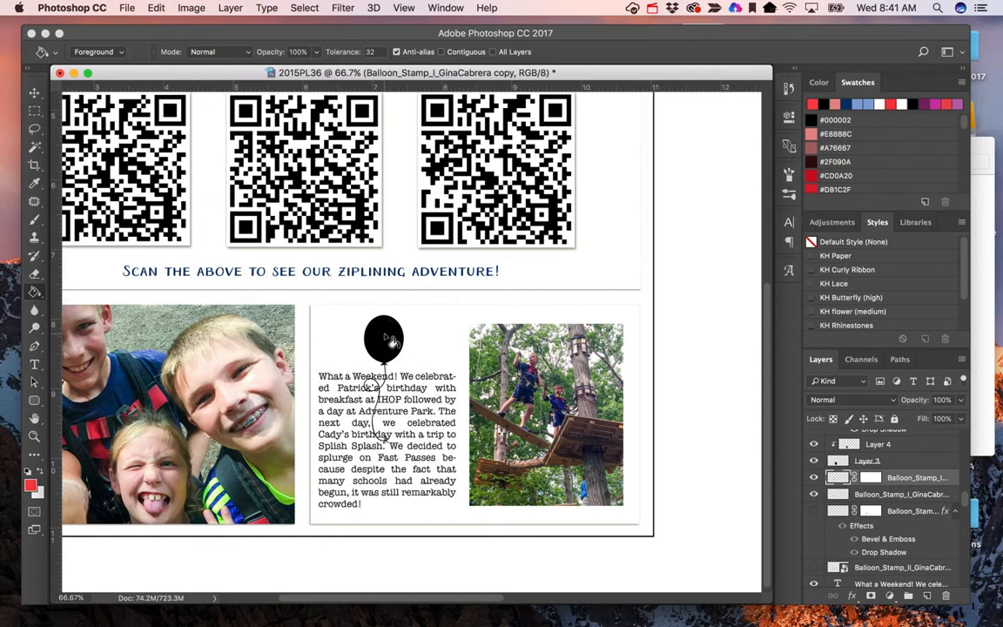
pyautogui.click(389, 340)
# Paint white on the duplicate layer's mask to restore the hidden spot at the balloon's left edge
pyautogui.click(870, 477)
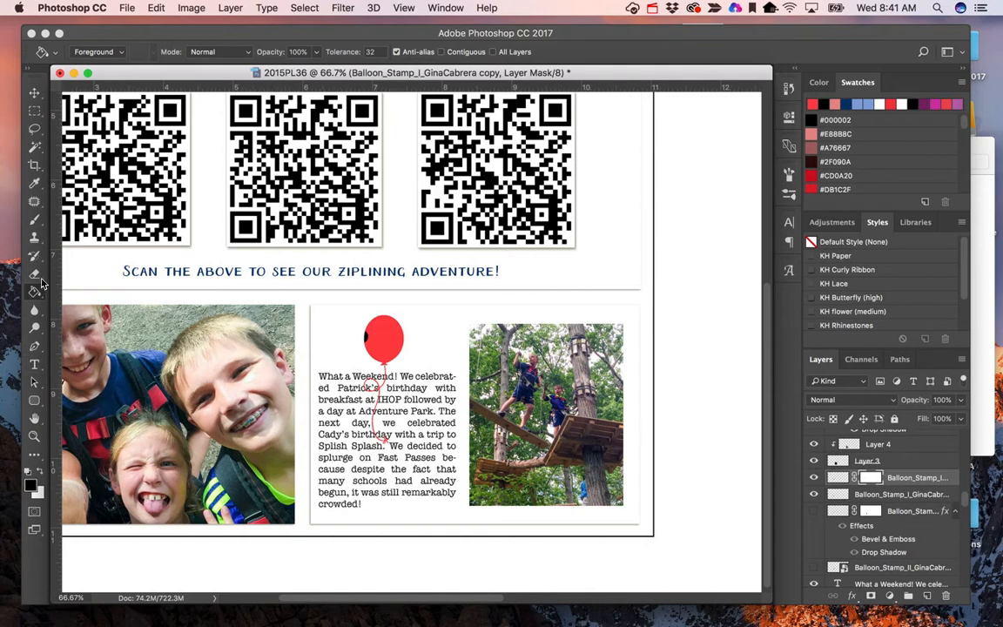
pyautogui.press('b')
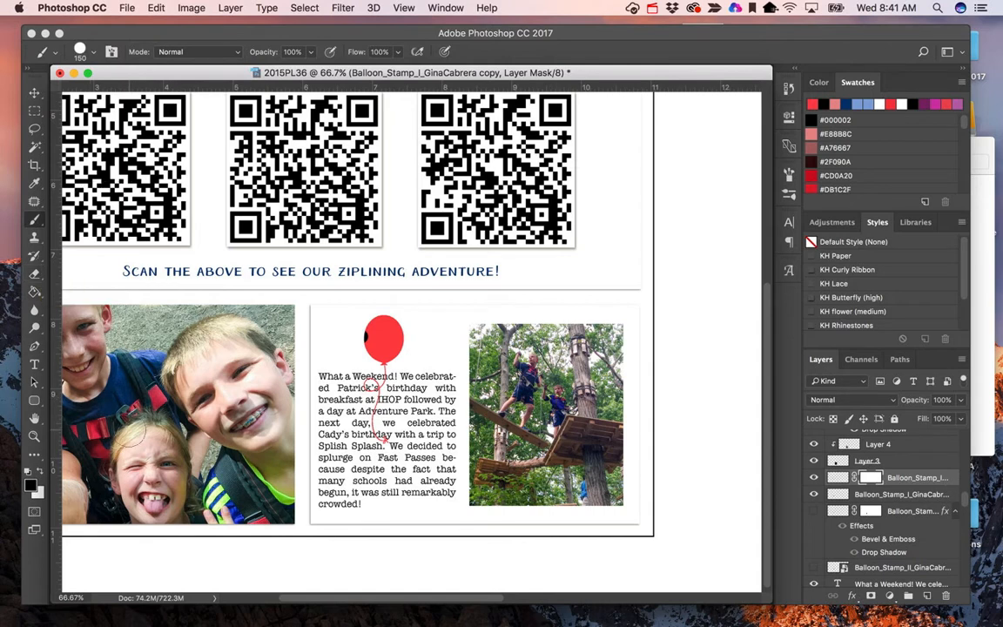
pyautogui.press('x')
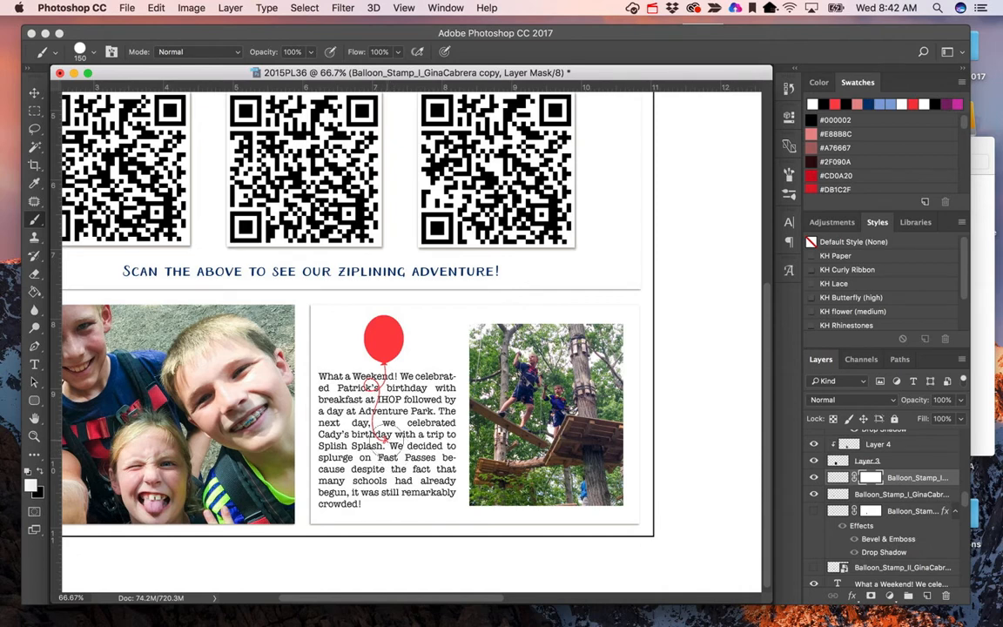
# Rename the duplicate balloon layer "Red Balloon" and the original stamp layer below it "Black Balloon"
pyautogui.doubleClick(909, 478)
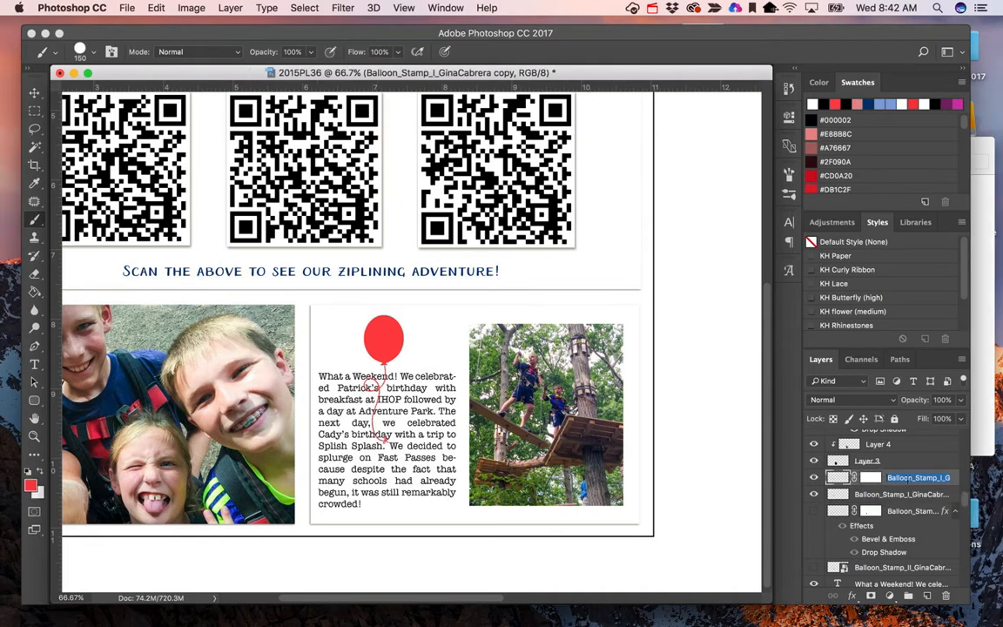
pyautogui.write('Red Balloon')
pyautogui.press('Return')
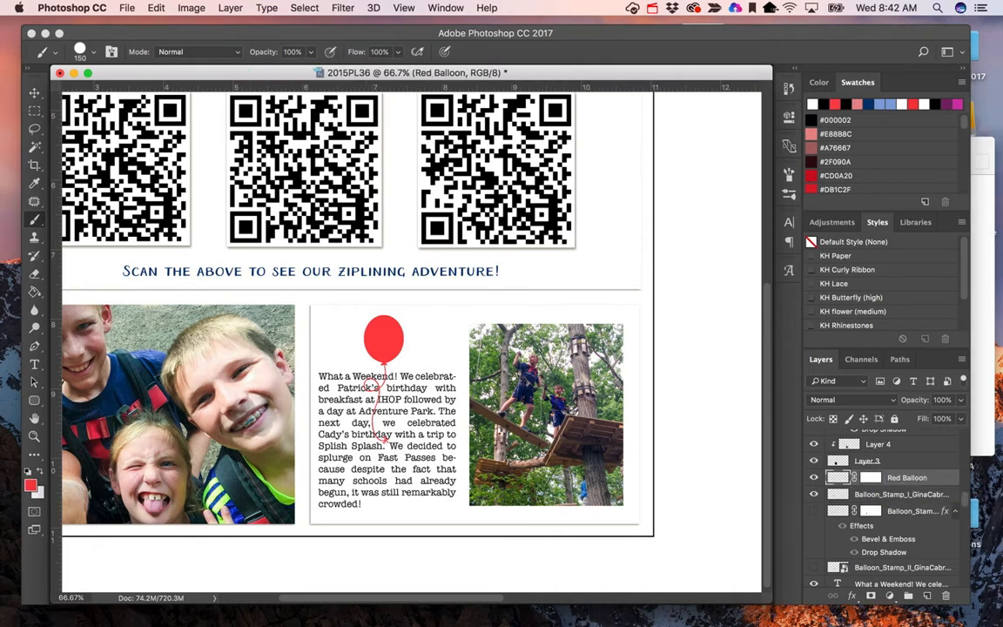
pyautogui.doubleClick(896, 494)
pyautogui.write('Black')
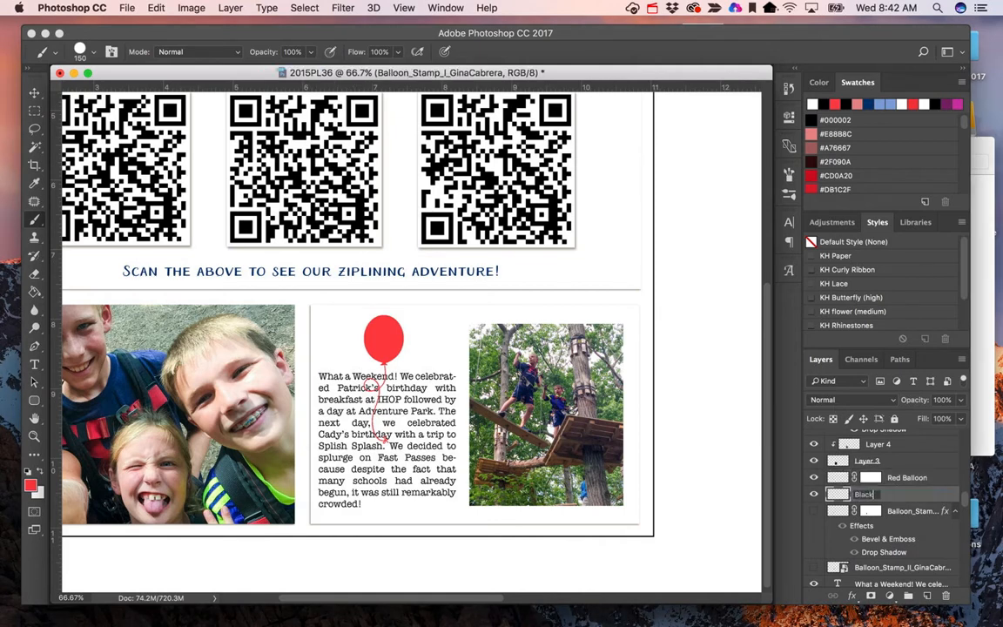
pyautogui.write(' Balloon')
pyautogui.press('Return')
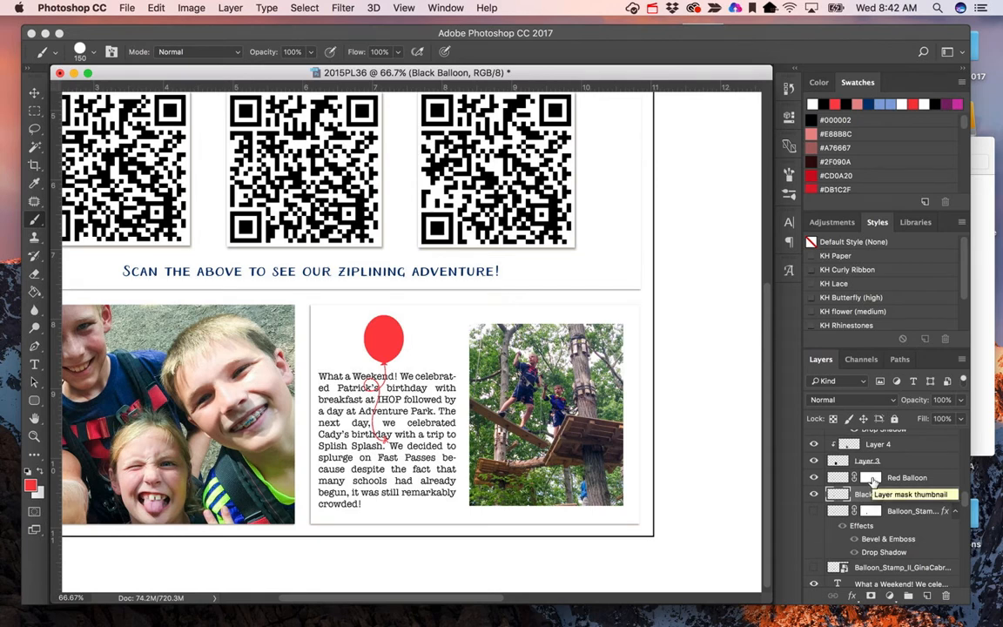
# Paint black on the Red Balloon layer's mask over the string so the black string shows through
pyautogui.click(872, 479)
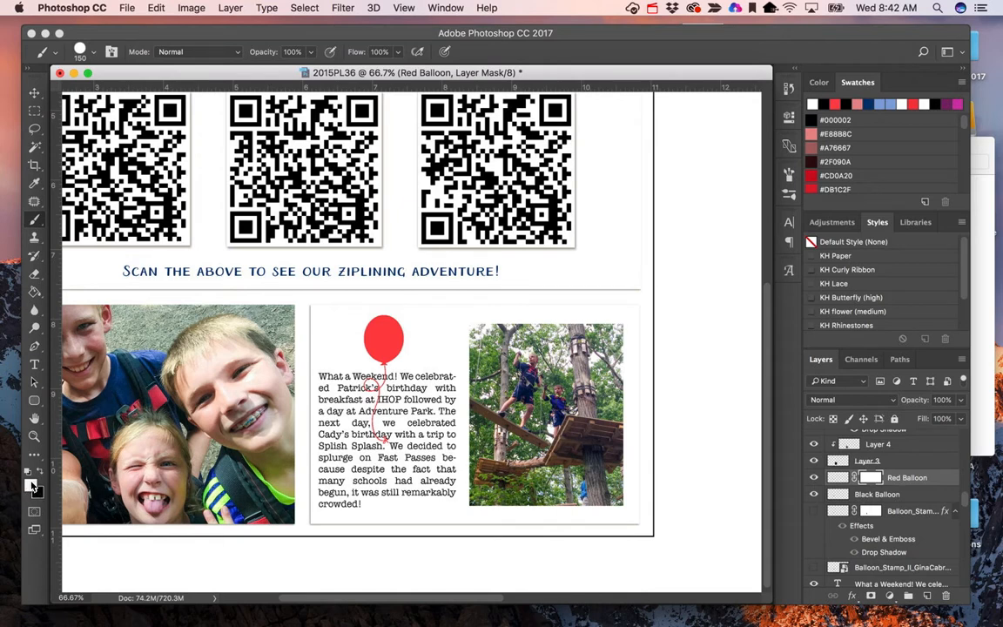
pyautogui.press('x')
pyautogui.press('x')
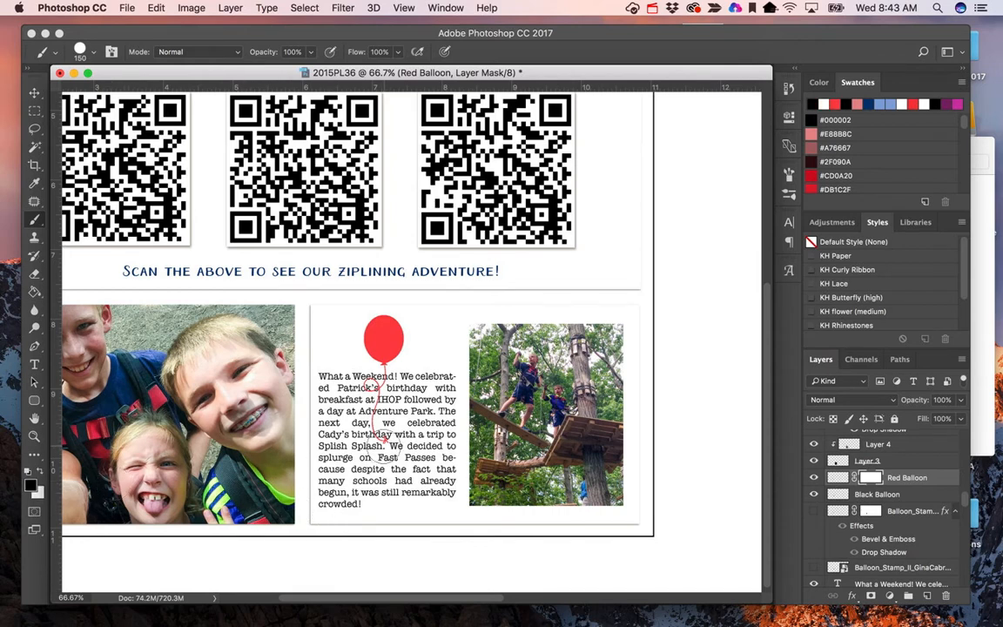
pyautogui.moveTo(384, 447); pyautogui.dragTo(376, 396)
# Mask out the remaining red piece of string directly below the balloon's knot
pyautogui.press('z')
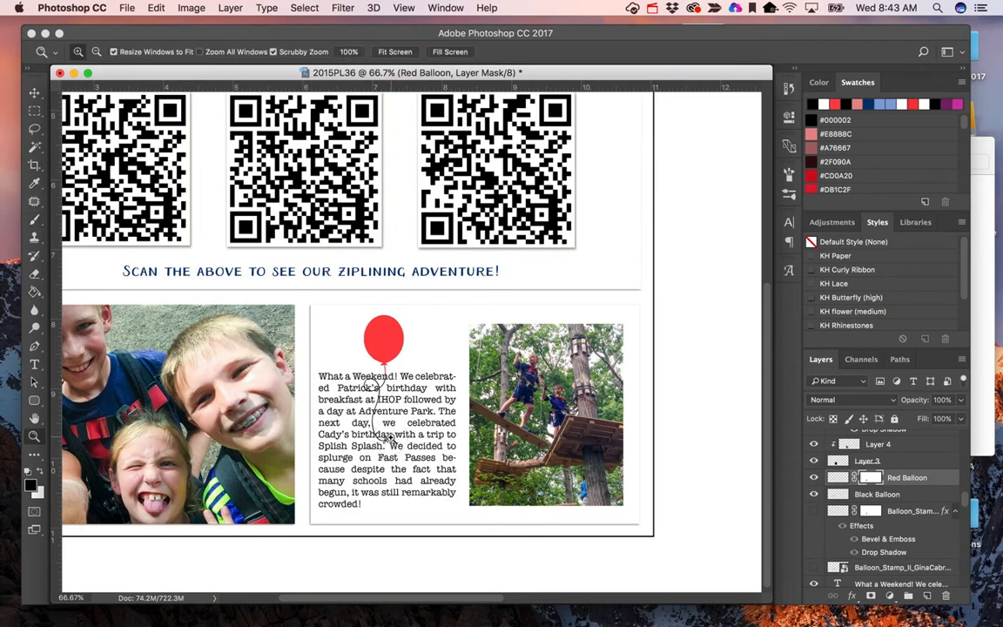
pyautogui.click(384, 360)
pyautogui.click(421, 338)
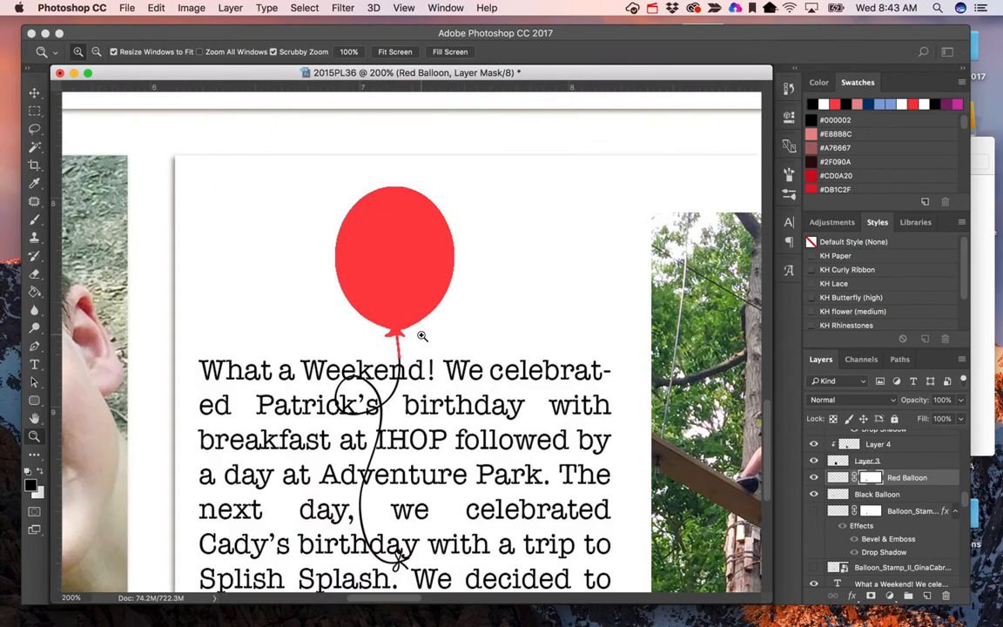
pyautogui.click(399, 339)
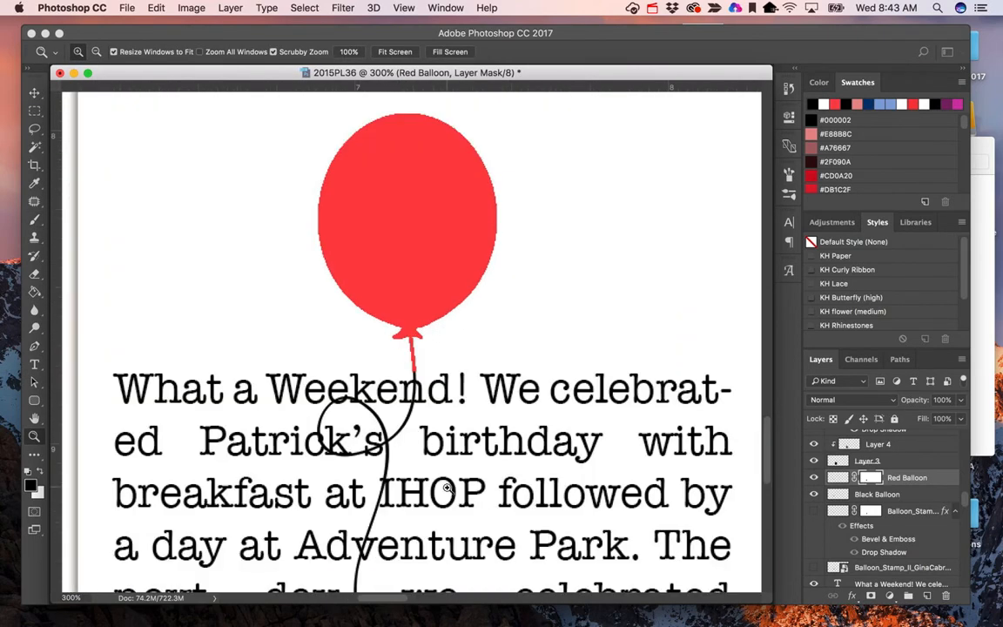
pyautogui.press('b')
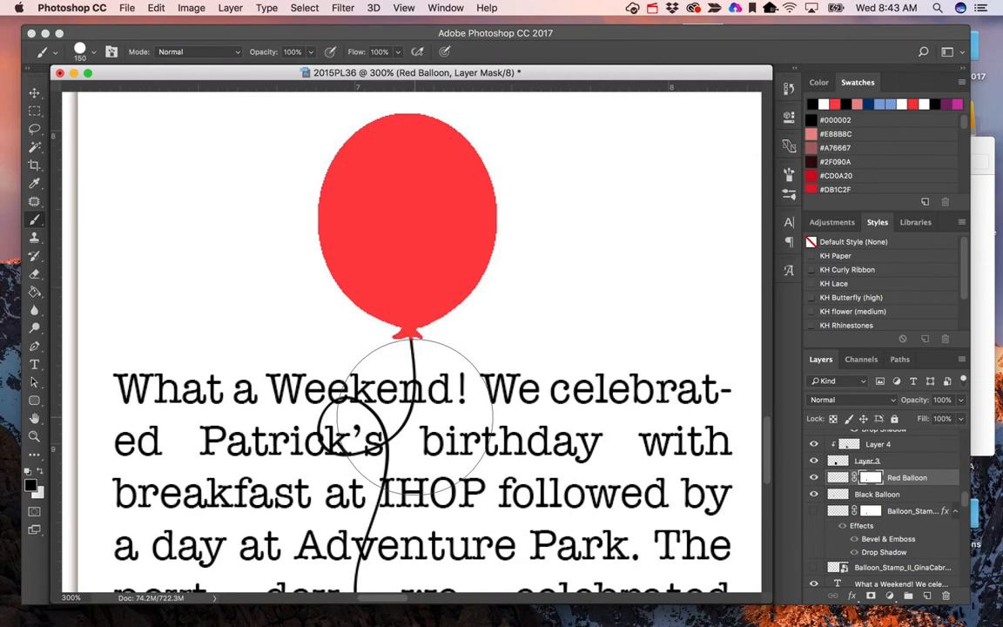
# Reduce the brush size to 15 px for fine mask touch-ups around the balloon's knot
pyautogui.press('[')
pyautogui.press('[')
pyautogui.press('[')
pyautogui.press('[')
pyautogui.press('[')
pyautogui.press('[')
pyautogui.press('[')
pyautogui.press('[')
pyautogui.press('[')
pyautogui.press('[')
pyautogui.press('[')
pyautogui.press('[')
pyautogui.press('[')
pyautogui.press('[')
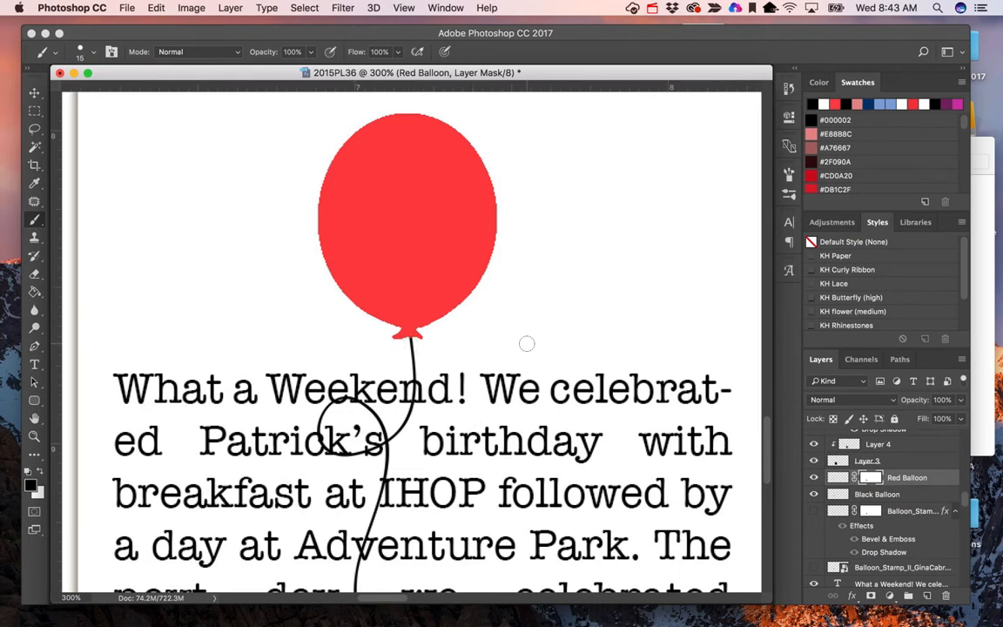
# Target the Red Balloon layer's image instead of its mask and look over the layer effects available for it
pyautogui.click(837, 478)
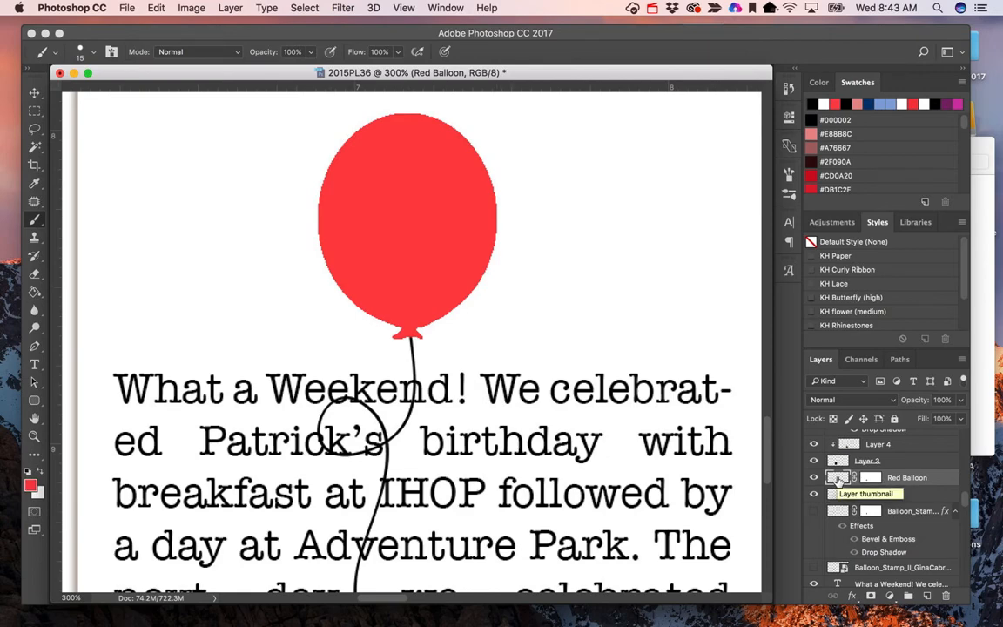
pyautogui.press('super+minus')
pyautogui.press('super+minus')
pyautogui.press('super+minus')
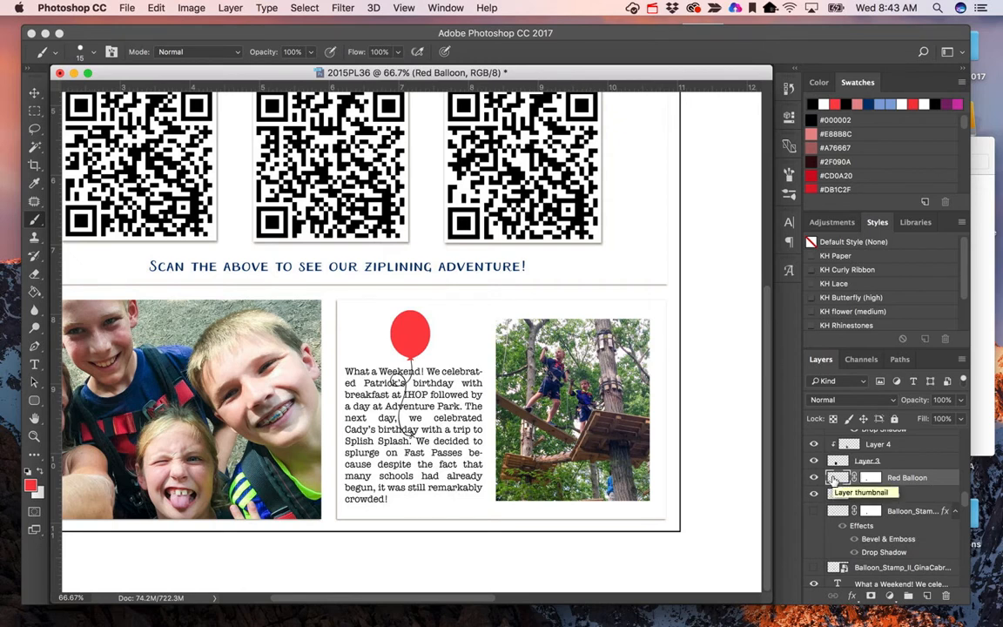
pyautogui.click(852, 599)
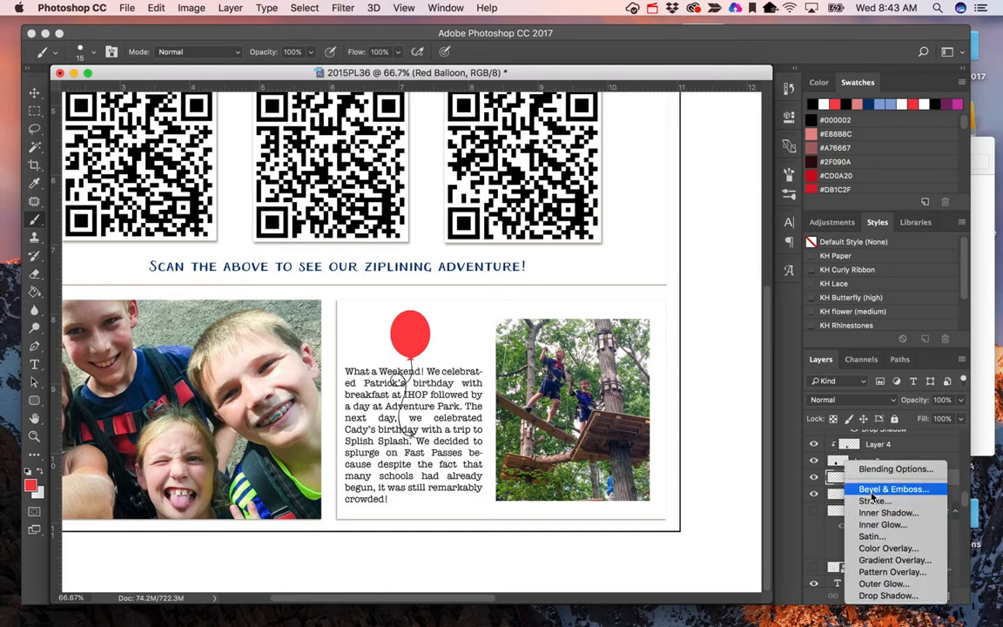
pyautogui.click(718, 482)
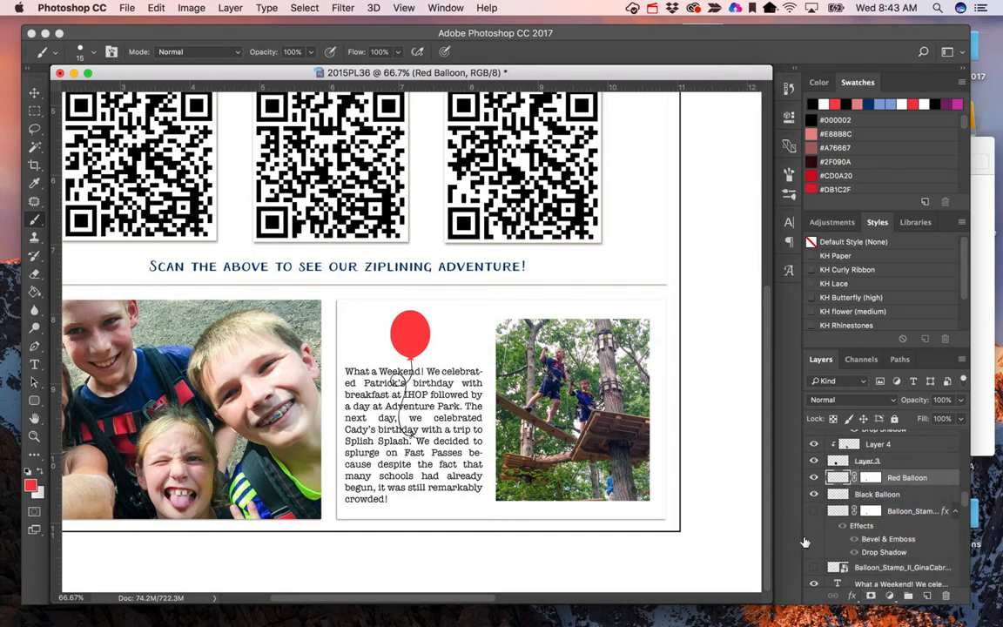
# Add a Bevel & Emboss effect to the Red Balloon layer with depth 95%, size 16 px and soften 1 px
pyautogui.click(852, 599)
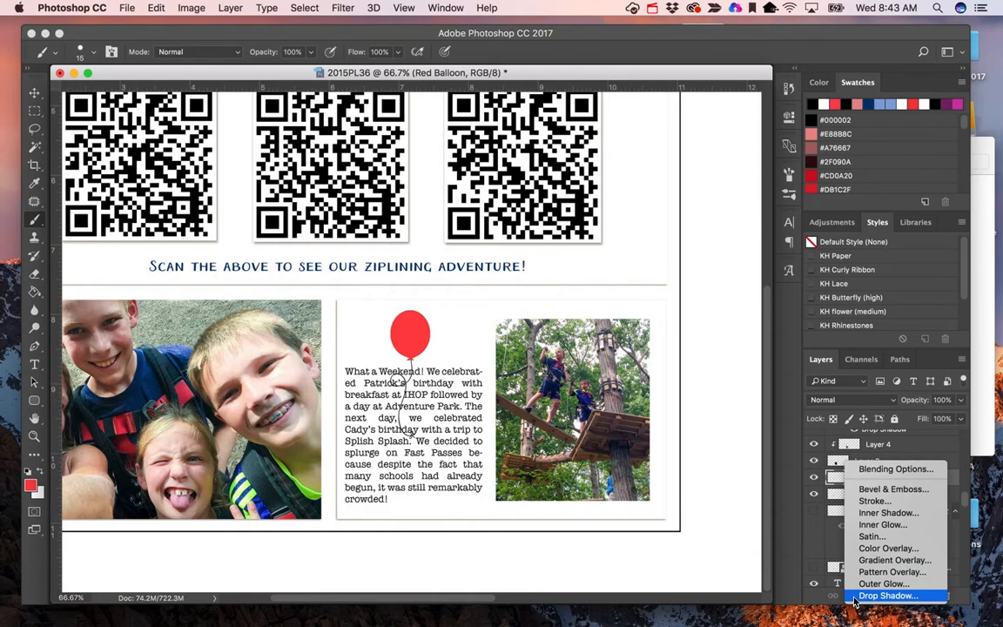
pyautogui.click(875, 488)
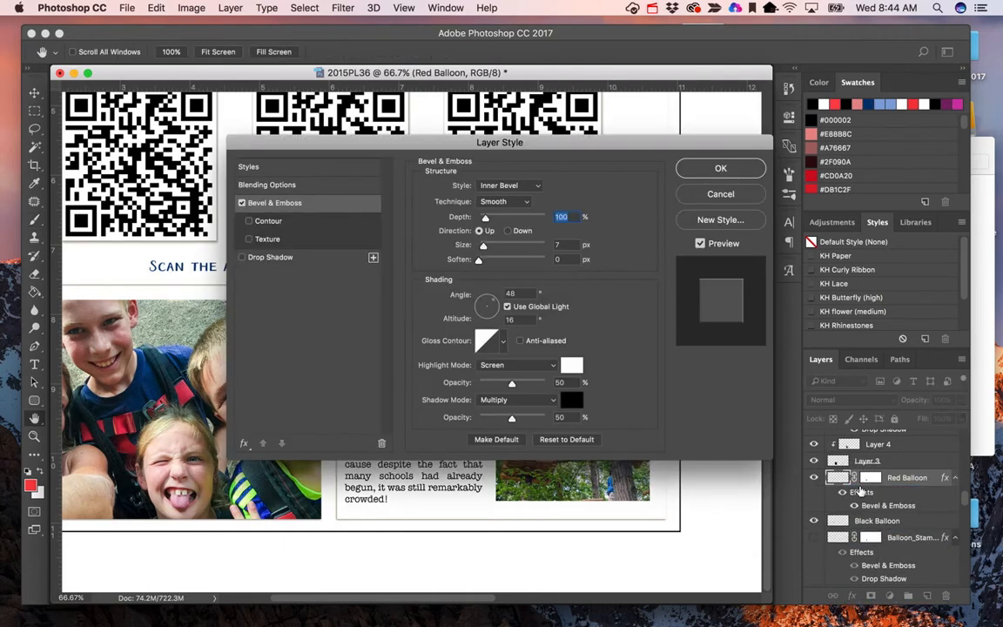
pyautogui.moveTo(388, 149); pyautogui.dragTo(632, 212)
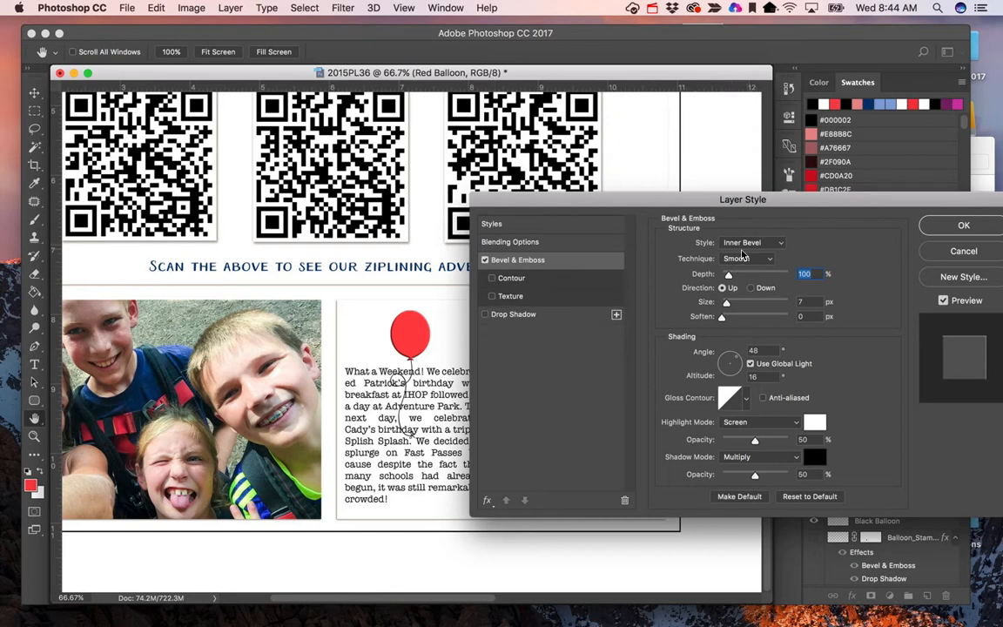
pyautogui.moveTo(729, 274); pyautogui.dragTo(731, 308)
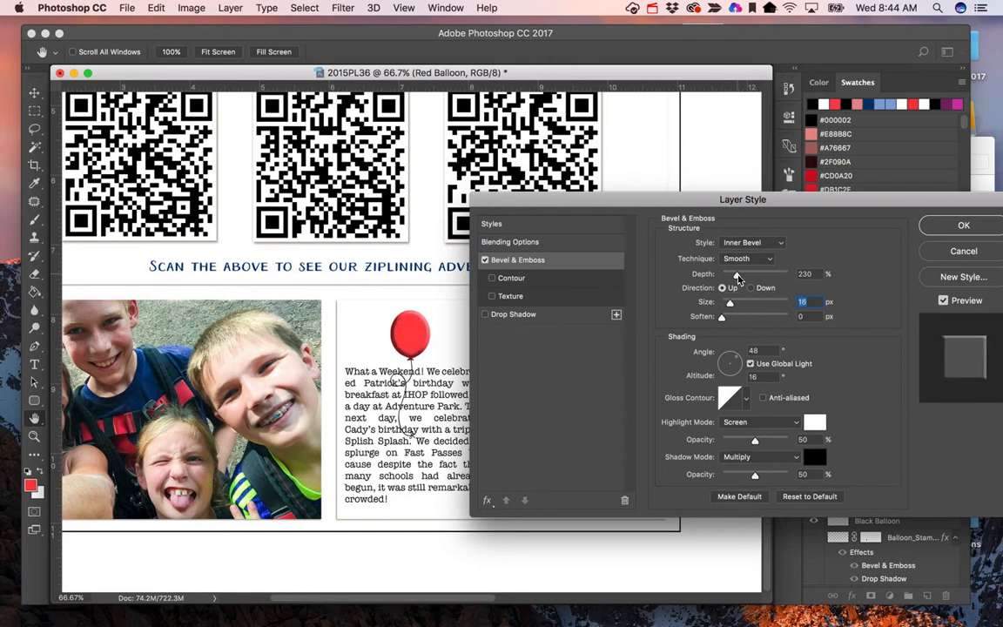
pyautogui.click(738, 275)
pyautogui.moveTo(738, 276); pyautogui.dragTo(723, 322)
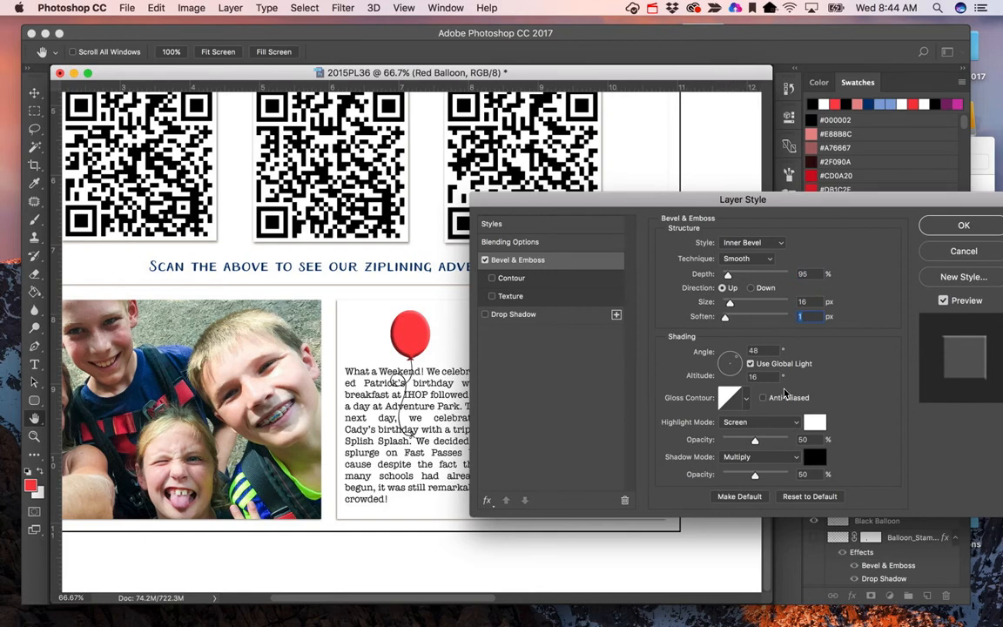
# Set the bevel's shadow mode to Linear Burn and its shadow color to dark brown 3f2906
pyautogui.click(795, 457)
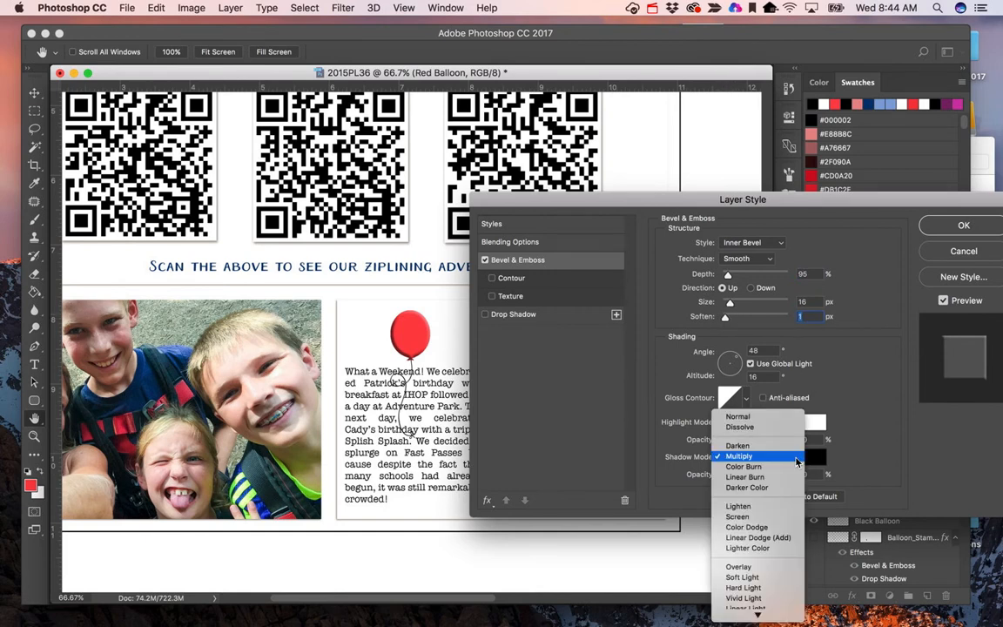
pyautogui.click(771, 489)
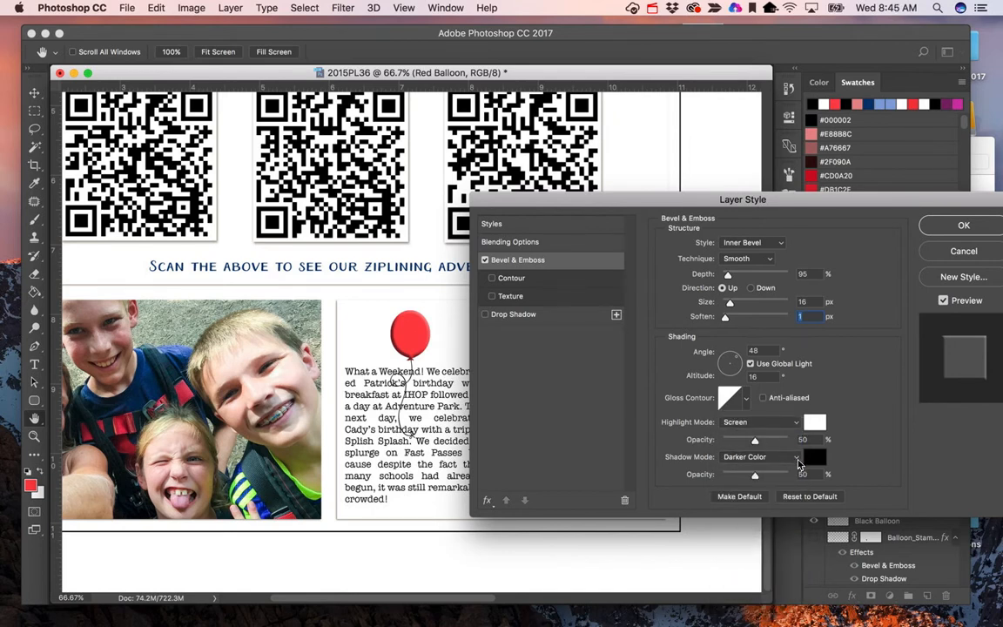
pyautogui.click(798, 460)
pyautogui.click(745, 445)
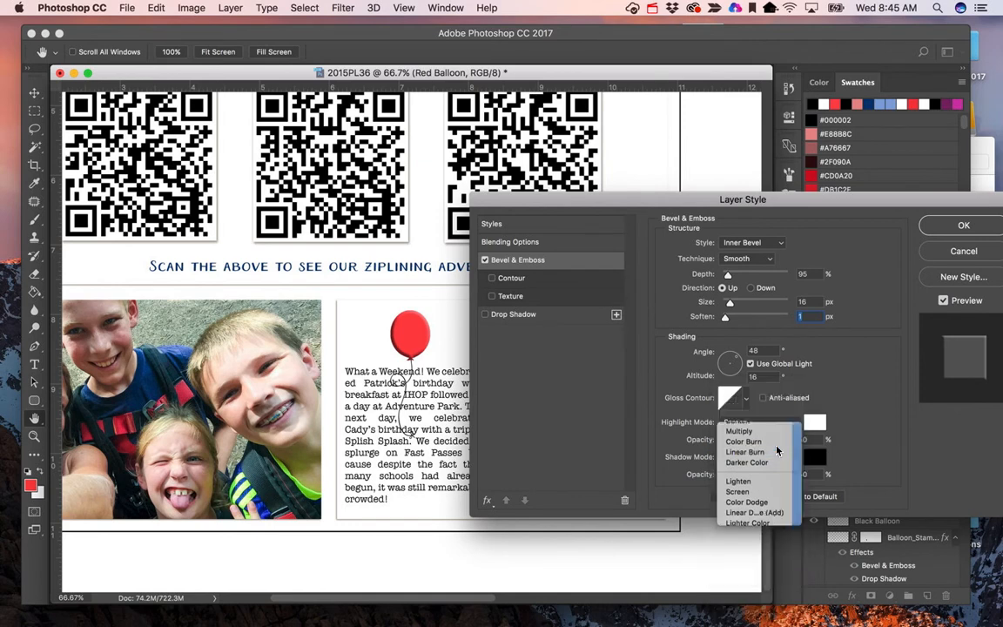
pyautogui.click(812, 458)
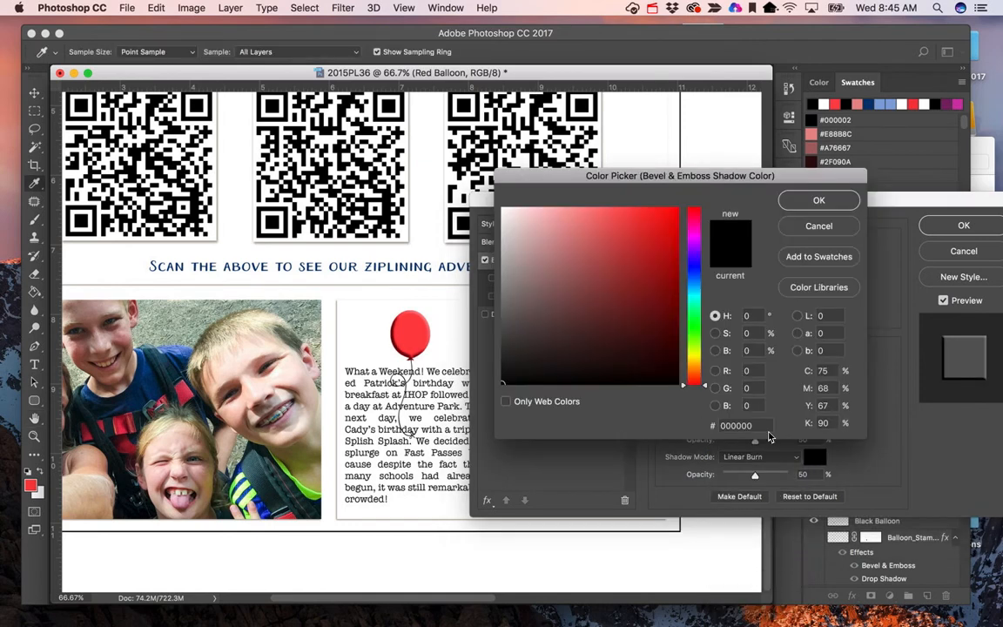
pyautogui.moveTo(696, 374); pyautogui.dragTo(695, 366)
pyautogui.click(668, 348)
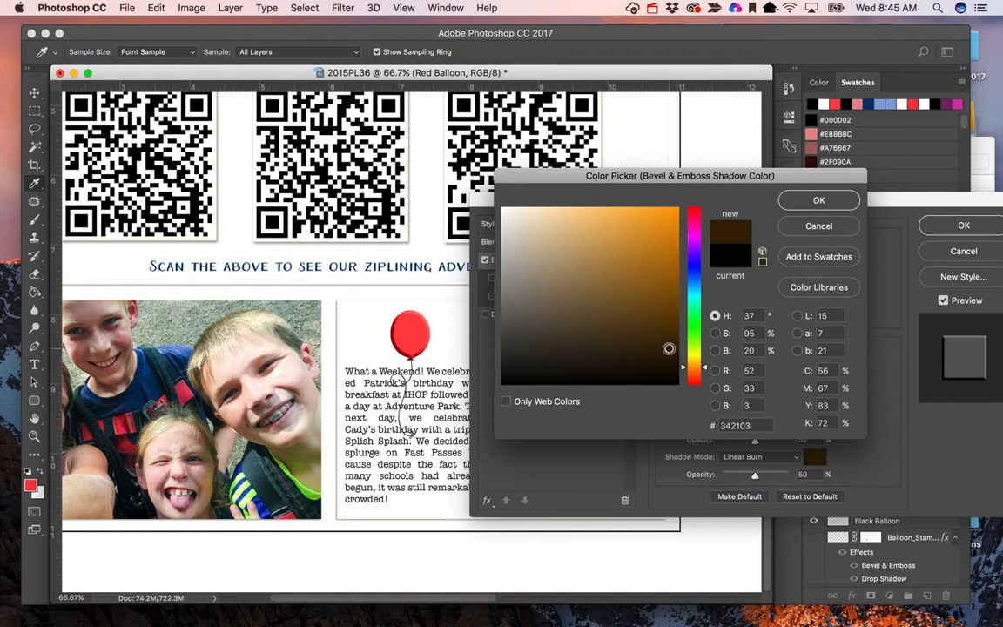
pyautogui.click(662, 340)
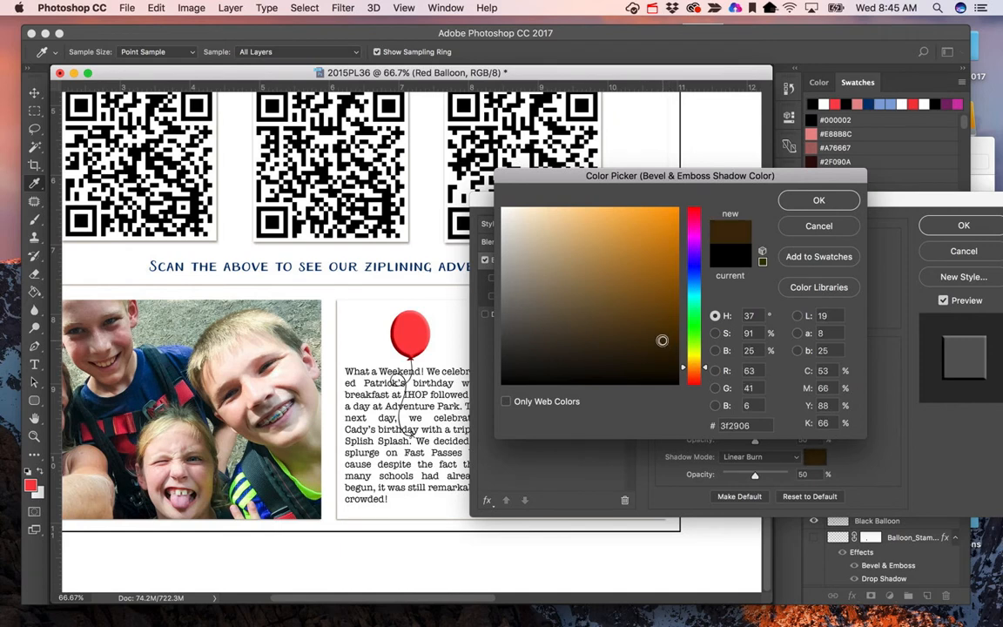
pyautogui.click(817, 201)
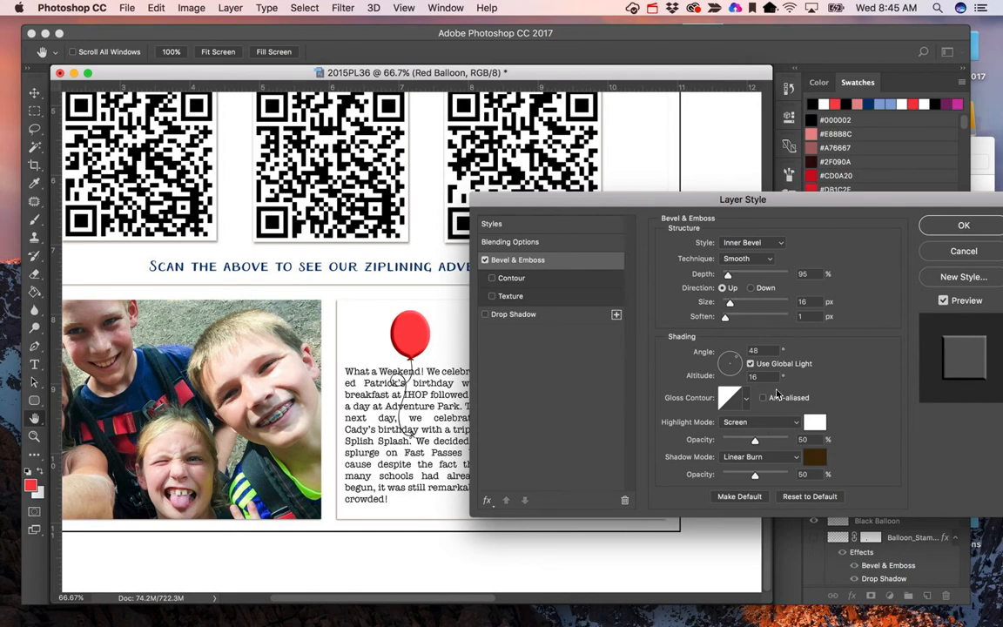
# Try different global light directions on the balloon's bevel and settle on a 53° angle and 11° altitude
pyautogui.click(727, 356)
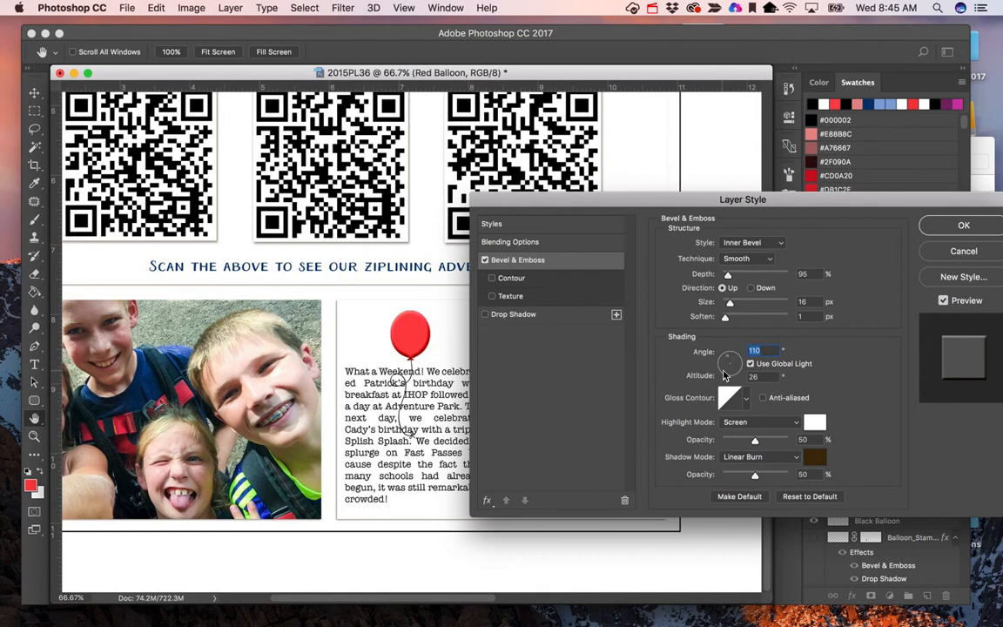
pyautogui.click(734, 373)
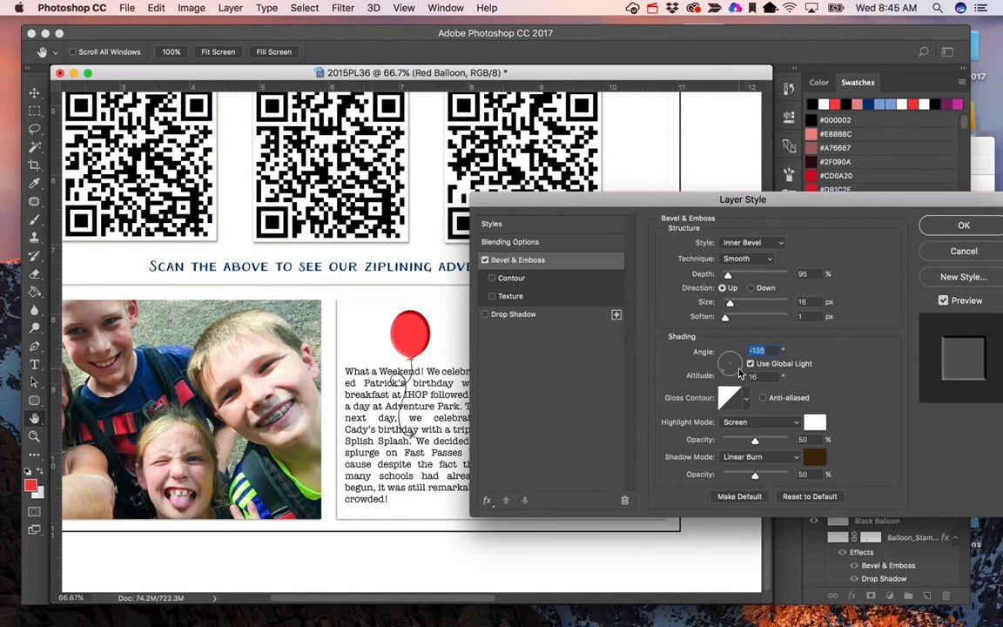
pyautogui.click(738, 367)
pyautogui.click(730, 360)
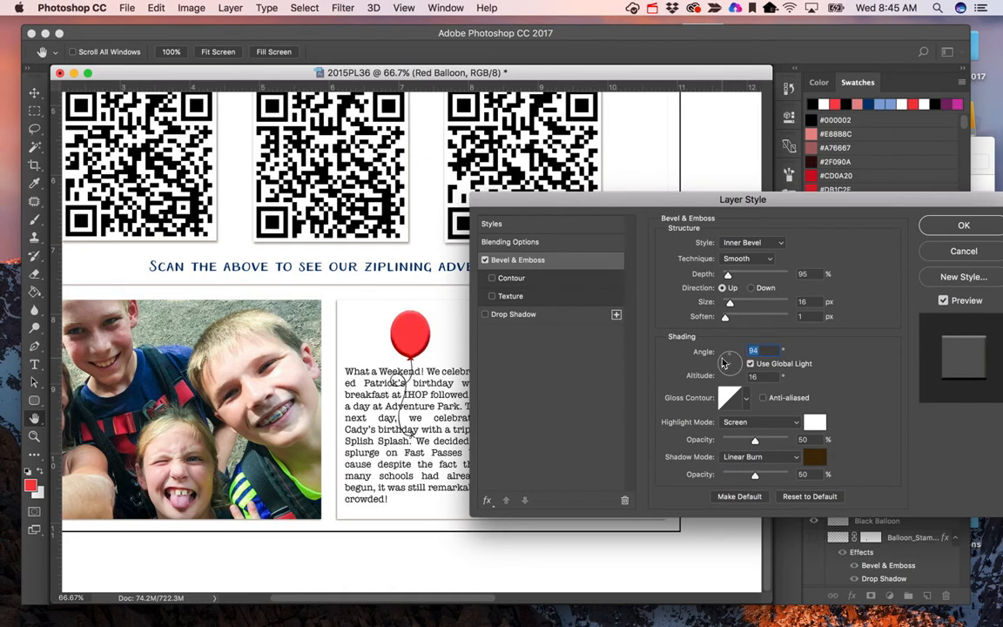
pyautogui.click(721, 363)
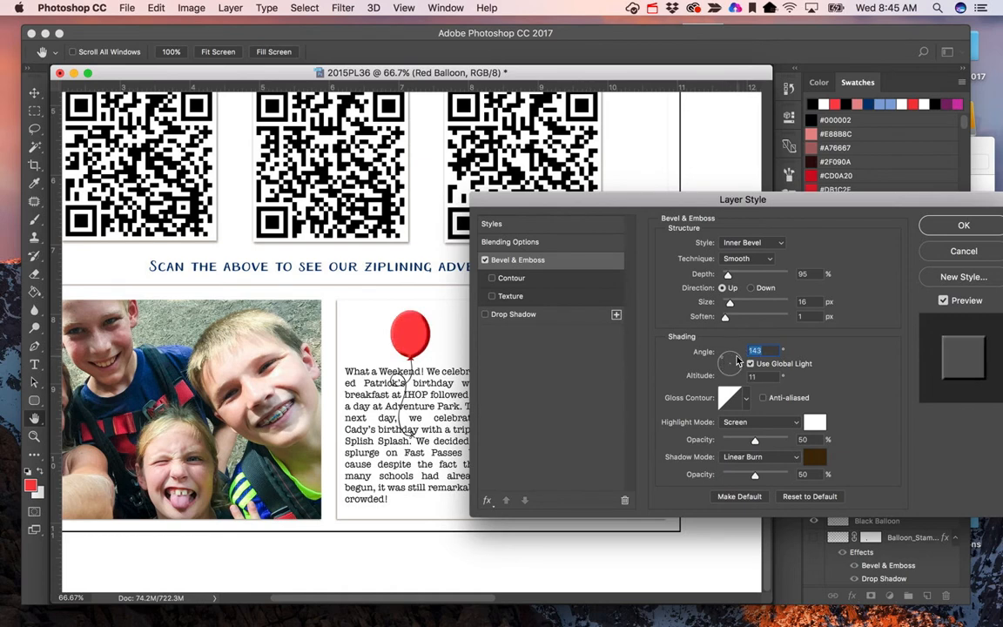
pyautogui.click(736, 364)
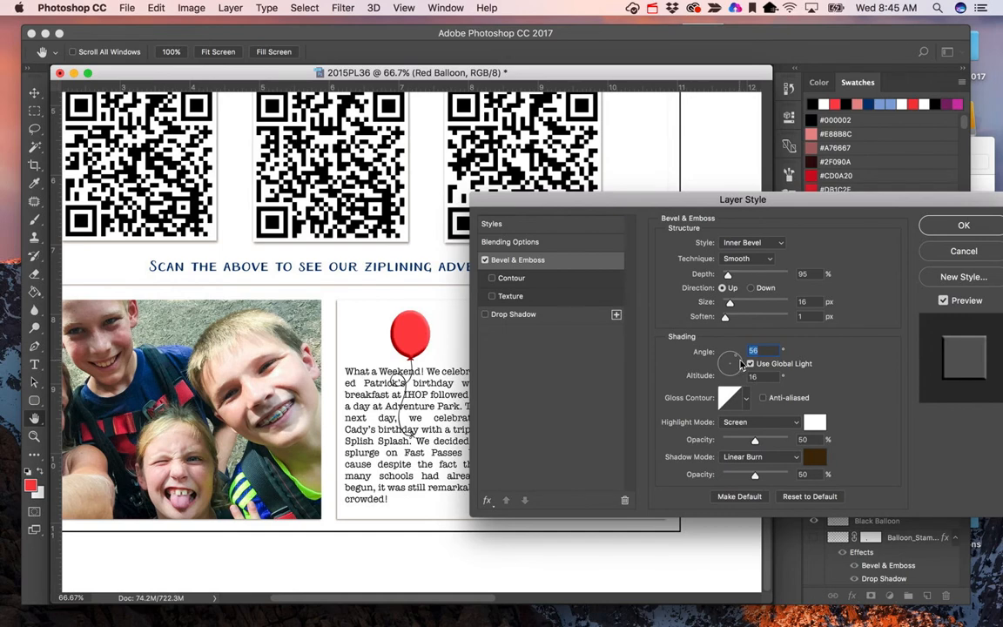
pyautogui.click(741, 363)
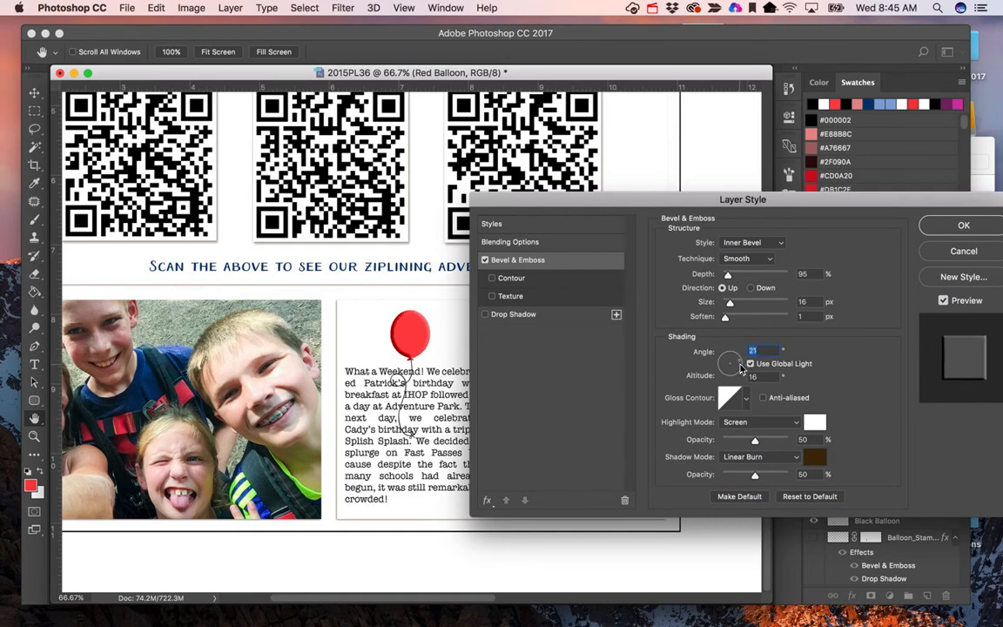
pyautogui.click(737, 356)
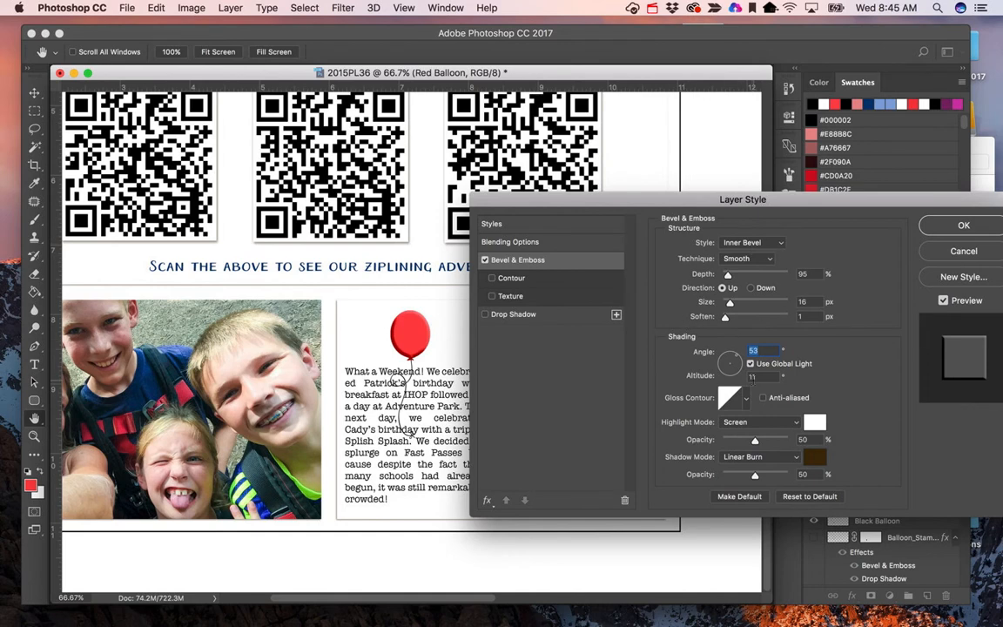
# Enable a drop shadow on the Red Balloon layer, fine-tune its distance and size, and apply the layer style
pyautogui.click(486, 317)
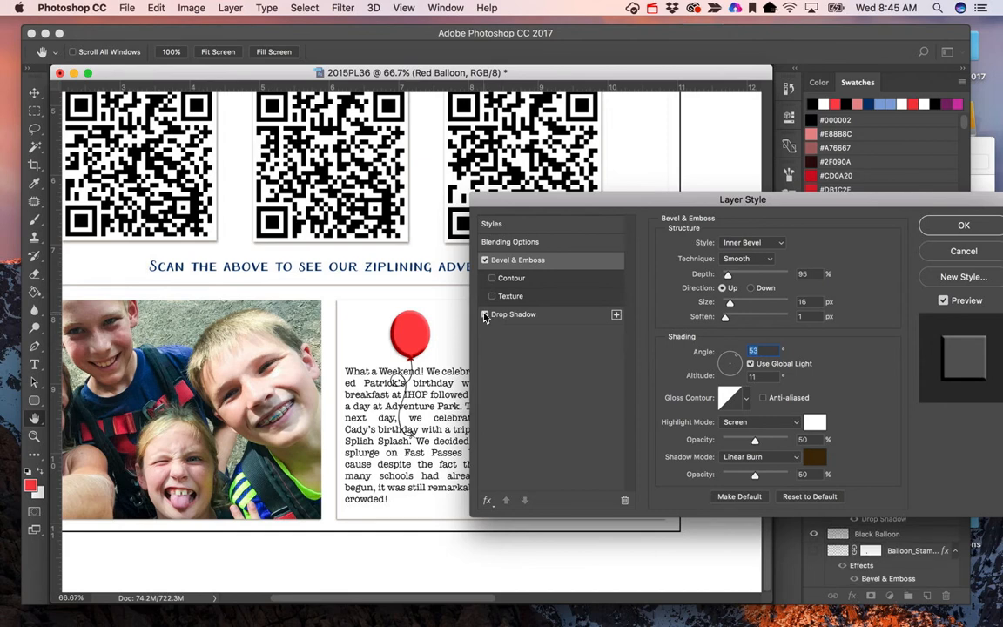
pyautogui.click(486, 315)
pyautogui.click(486, 316)
pyautogui.click(513, 314)
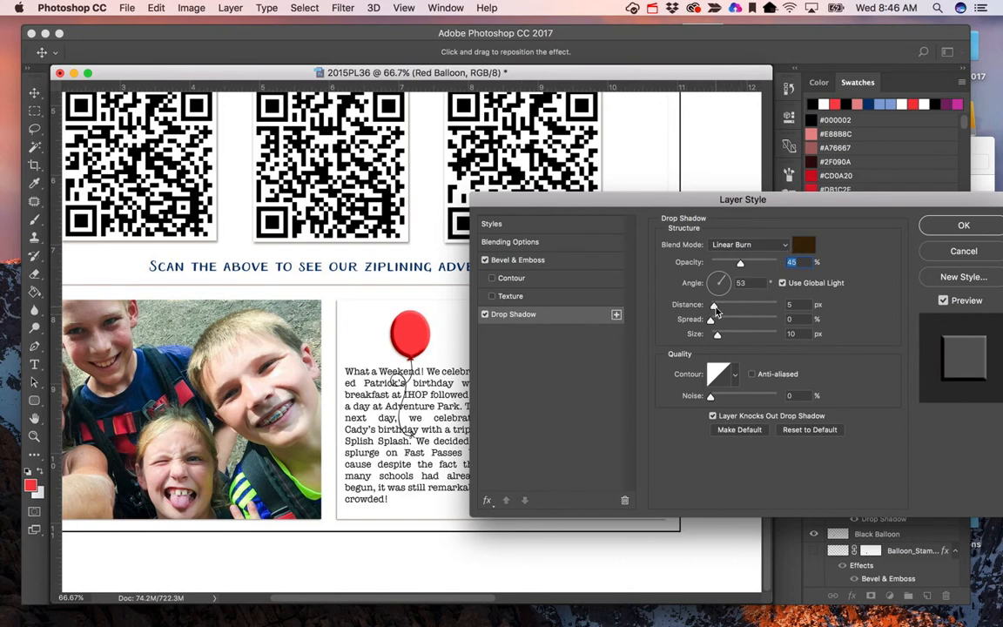
pyautogui.moveTo(715, 311)
pyautogui.mouseDown()
pyautogui.moveTo(725, 311)
pyautogui.moveTo(716, 311)
pyautogui.moveTo(726, 337)
pyautogui.moveTo(711, 341)
pyautogui.moveTo(714, 307)
pyautogui.moveTo(716, 321)
pyautogui.mouseUp()
pyautogui.click(714, 335)
pyautogui.moveTo(714, 337); pyautogui.dragTo(717, 339)
pyautogui.press('Return')
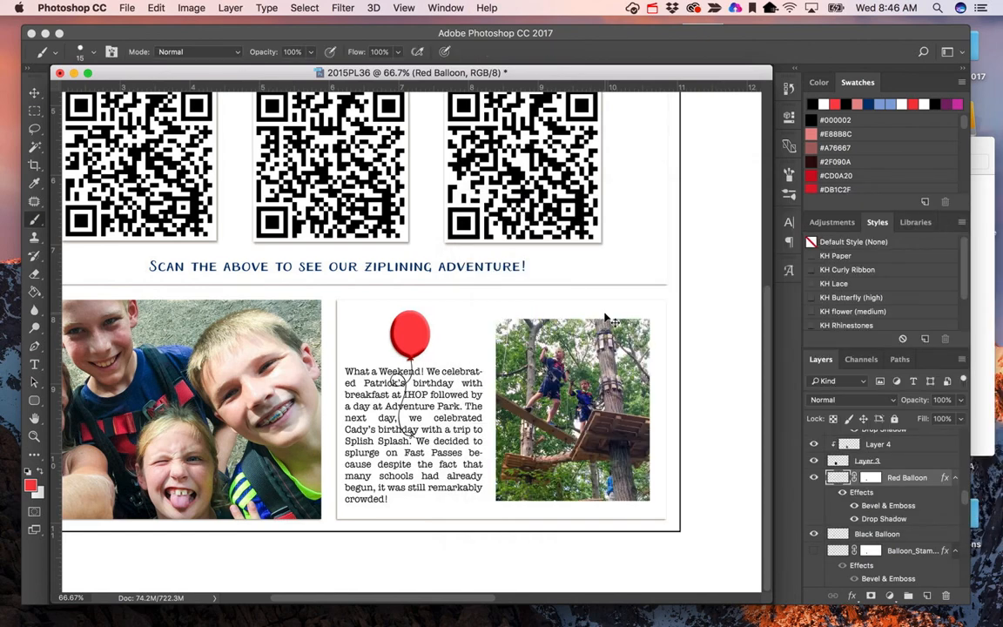
# Zoom out to review the balloon within the complete two-page scrapbook spread
pyautogui.press('super+minus')
pyautogui.press('super+minus')
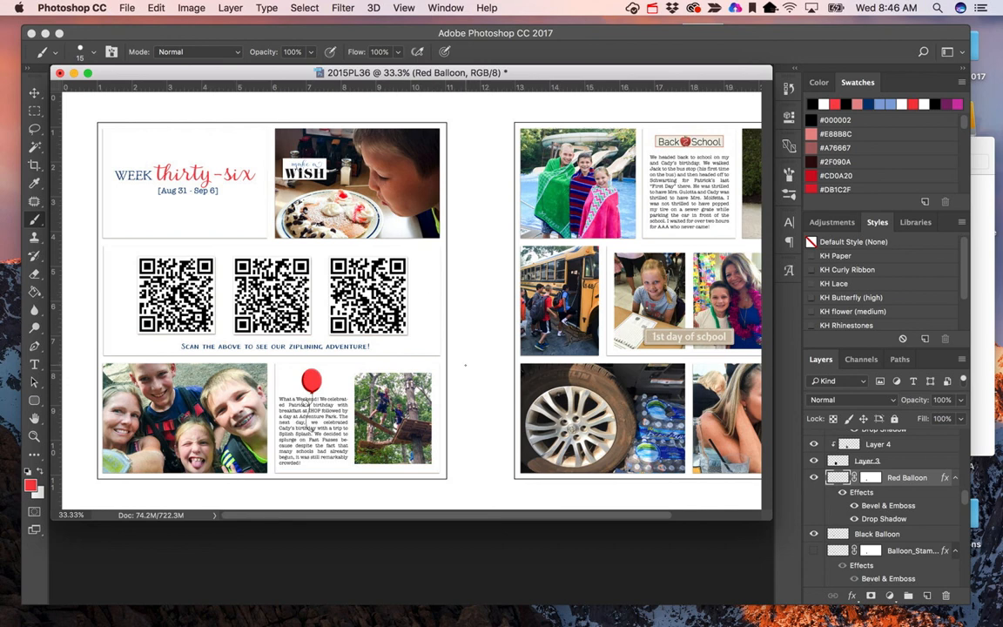
pyautogui.scroll(-2, 470, 373)
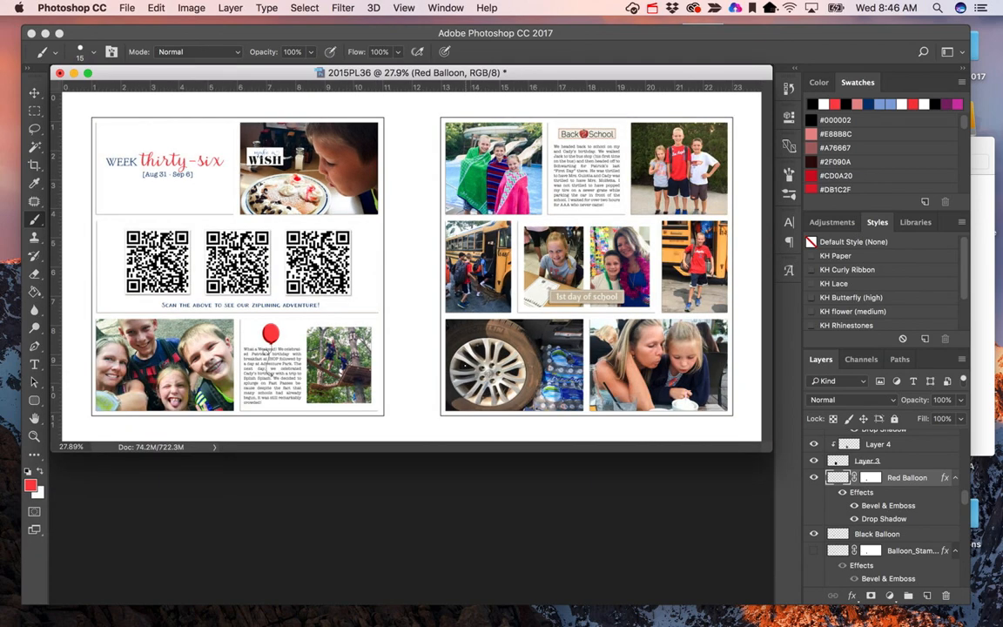